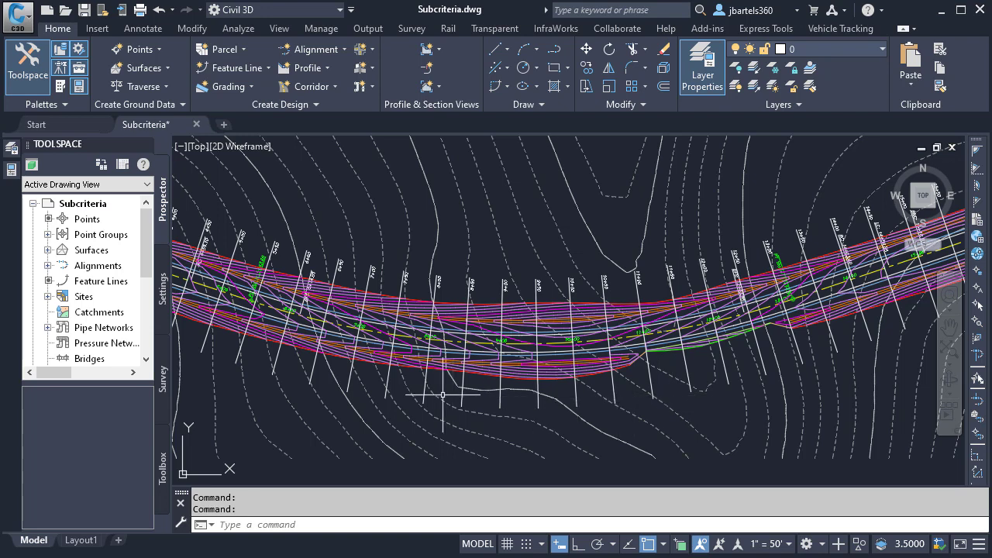
Examine the Road A corridor in plan and the design and existing ground lines in its profile view.
scroll(415, 333, "up", 5)
scroll(423, 318, "up", 1)
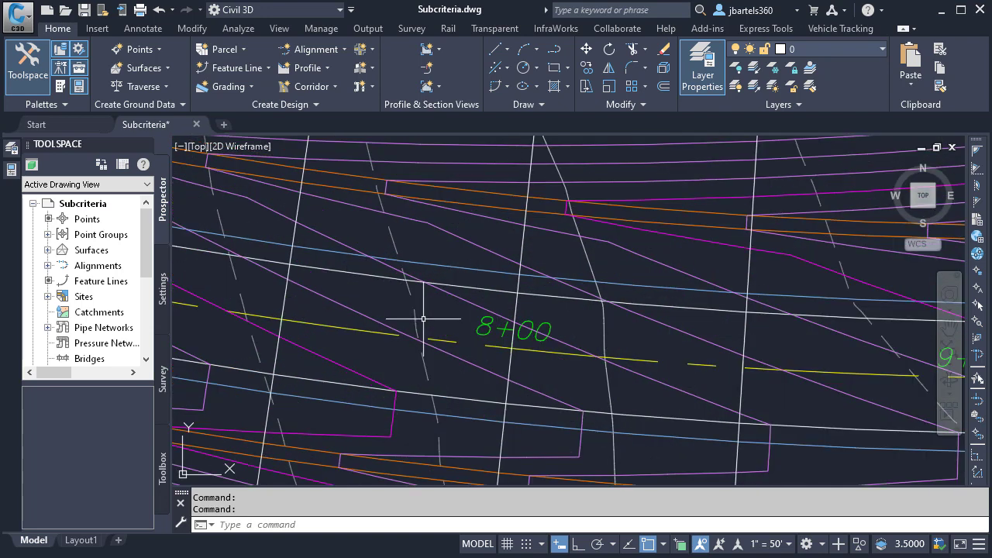
mouse_move(476, 288)
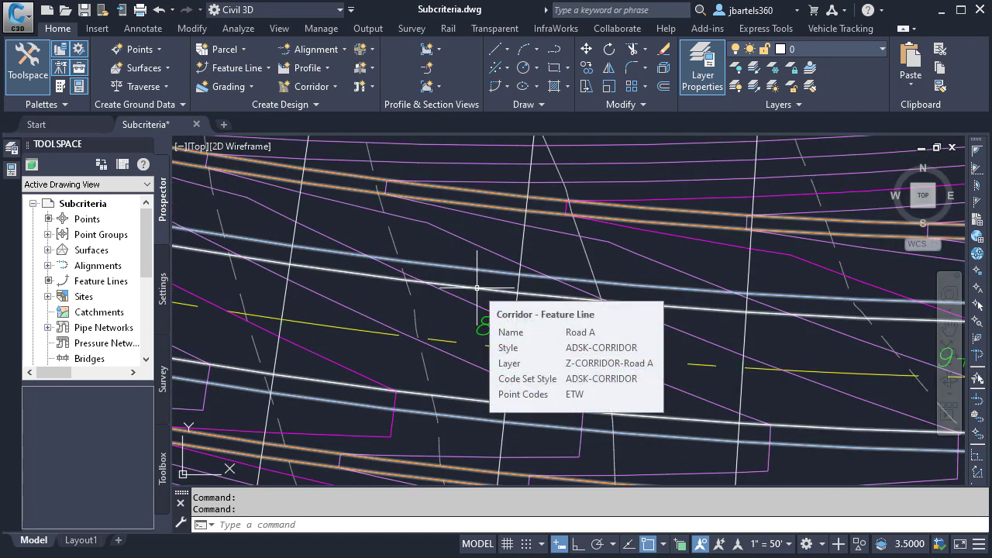
scroll(476, 288, "down", 5)
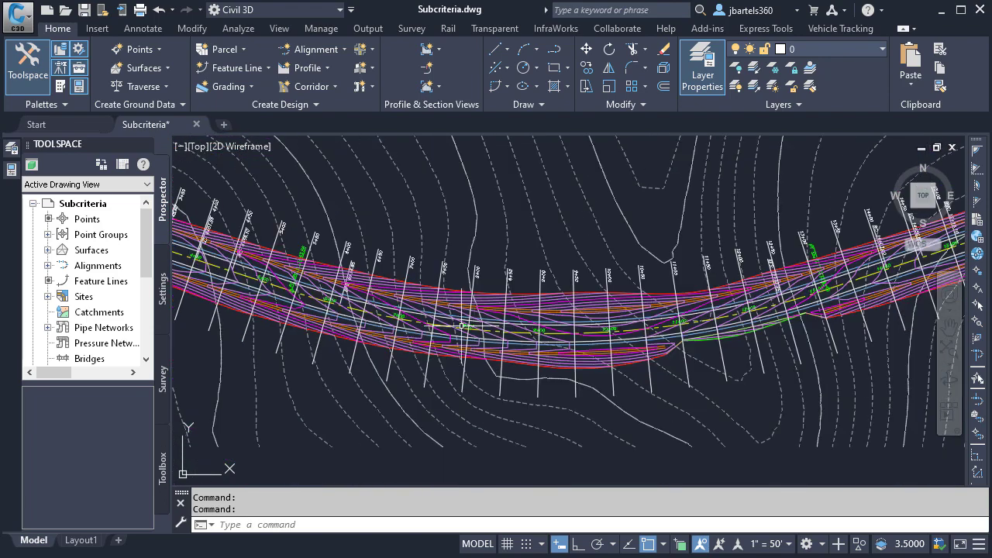
middle_click_drag(481, 356, 265, 335)
middle_click_drag(690, 336, 233, 336)
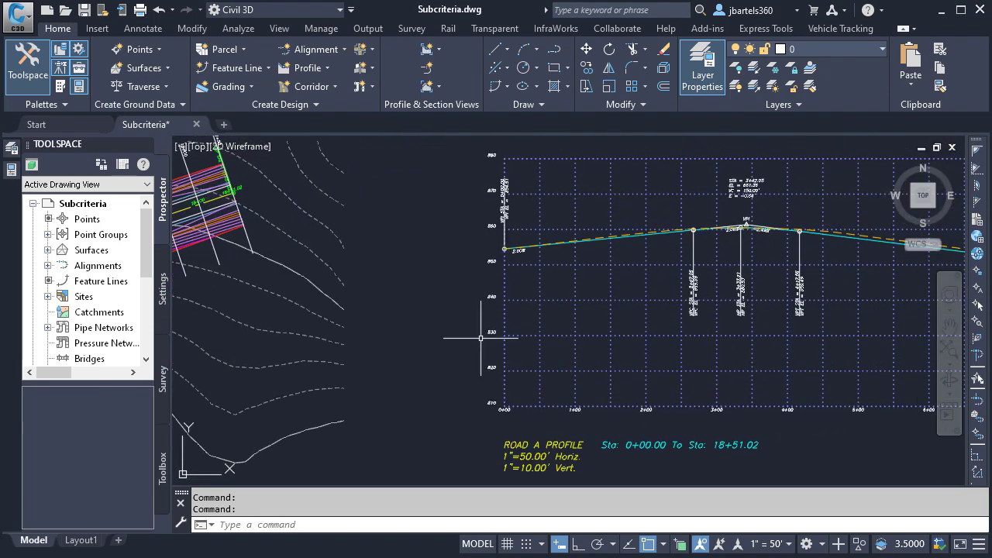
scroll(586, 336, "up", 2)
middle_click_drag(586, 336, 309, 358)
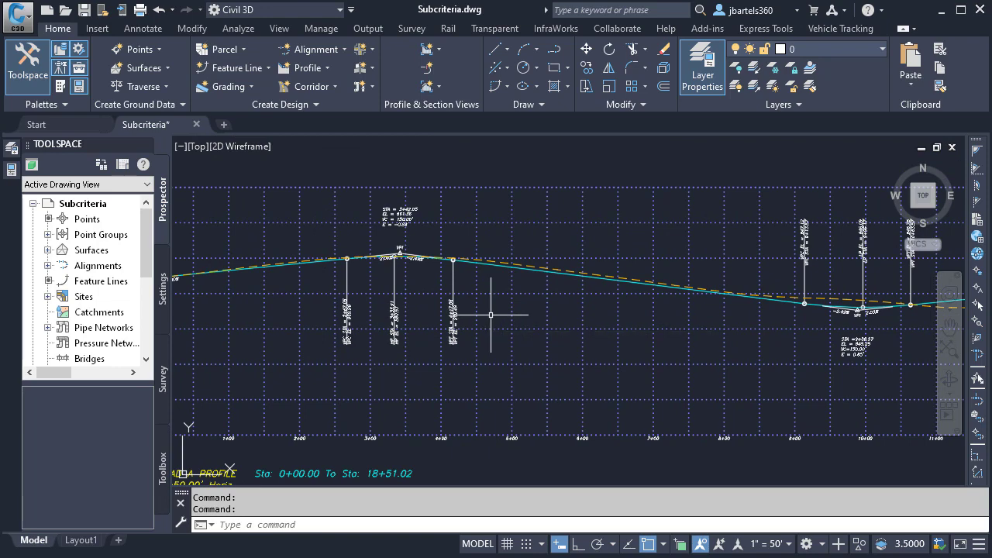
scroll(491, 315, "down", 2)
Examine the section view at station 0+50, including the dashed subsurface lines crossing the road template.
middle_click_drag(513, 279, 585, 503)
scroll(496, 365, "up", 2)
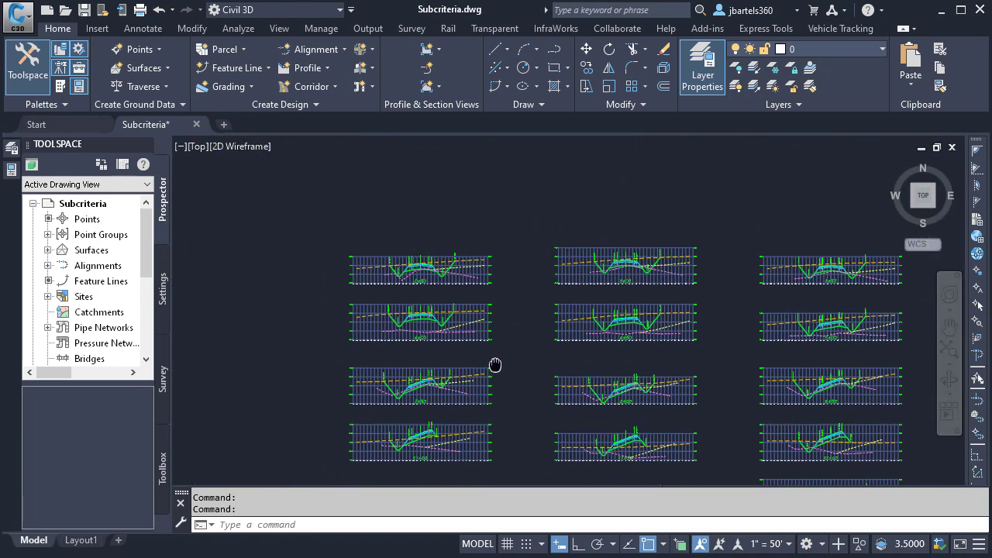
scroll(418, 271, "up", 4)
scroll(418, 272, "up", 4)
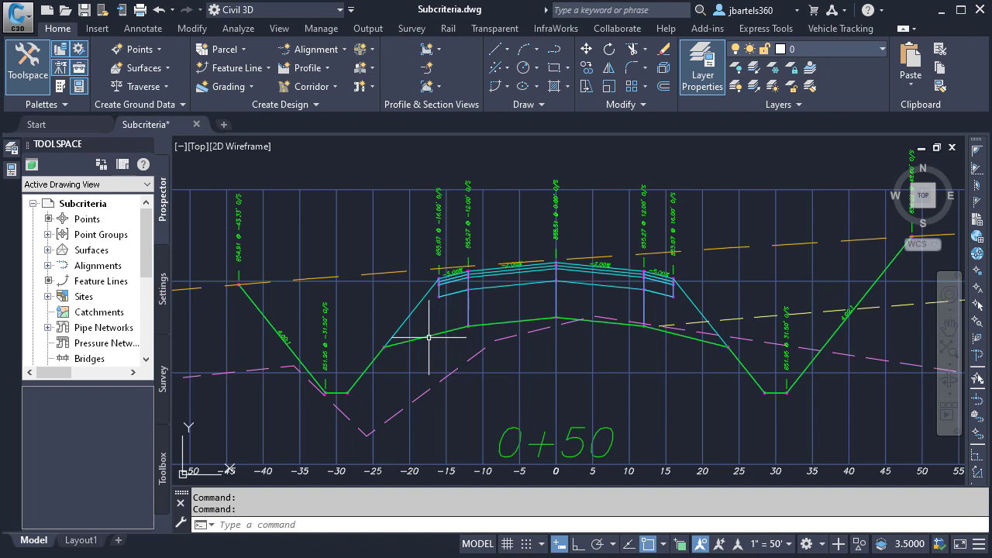
mouse_move(428, 336)
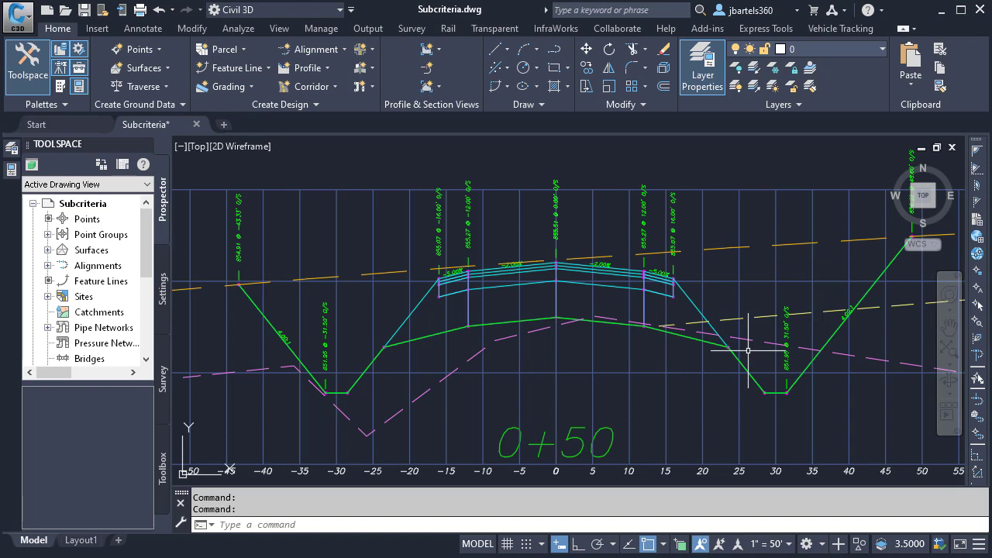
mouse_move(747, 339)
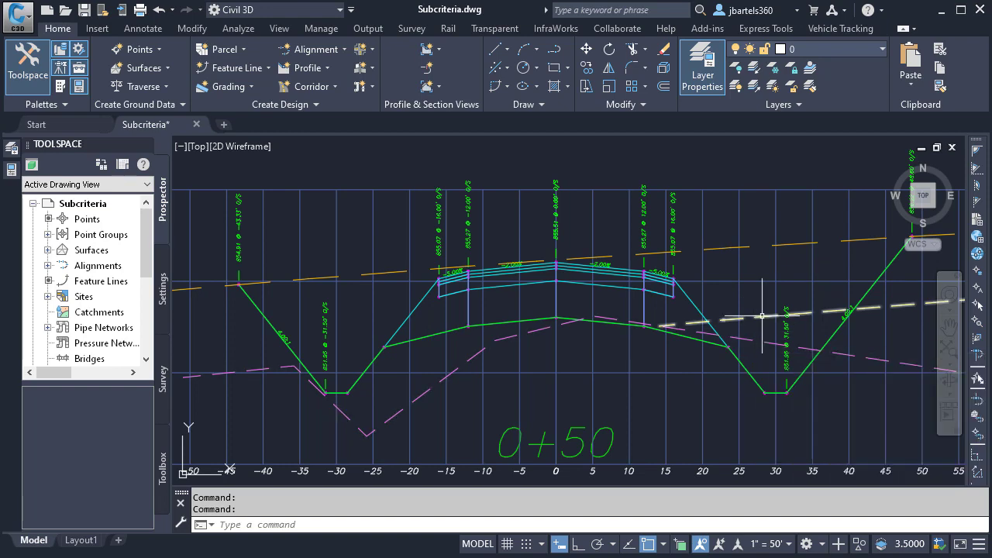
mouse_move(762, 316)
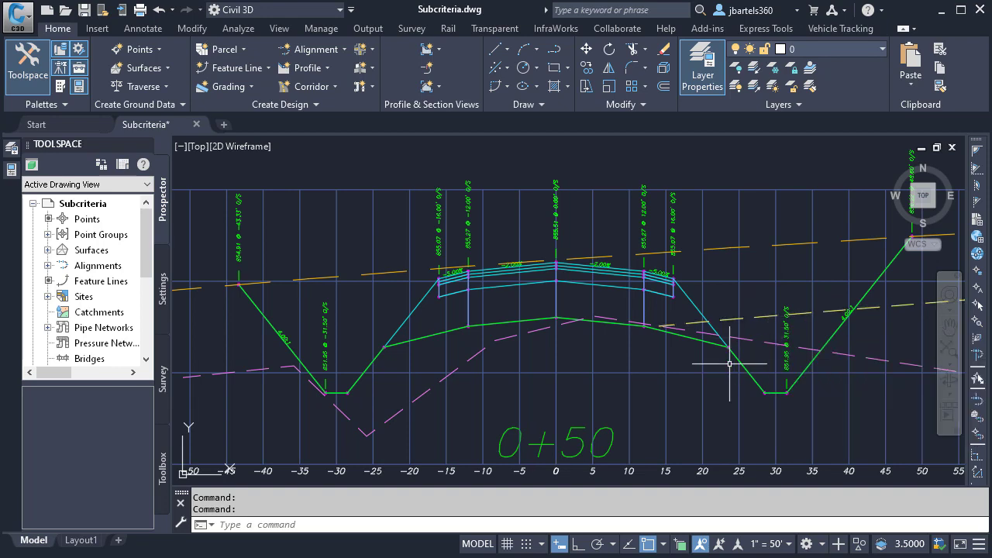
mouse_move(688, 399)
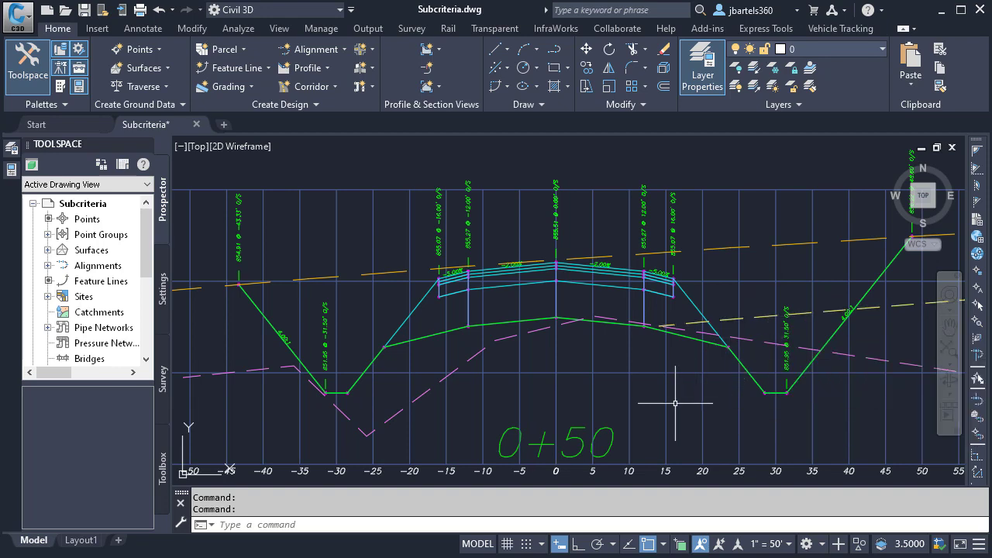
Review the section view at station 4+00 and inspect the superelevated section at station 7+50.
scroll(674, 394, "down", 4)
middle_click_drag(670, 454, 635, 206)
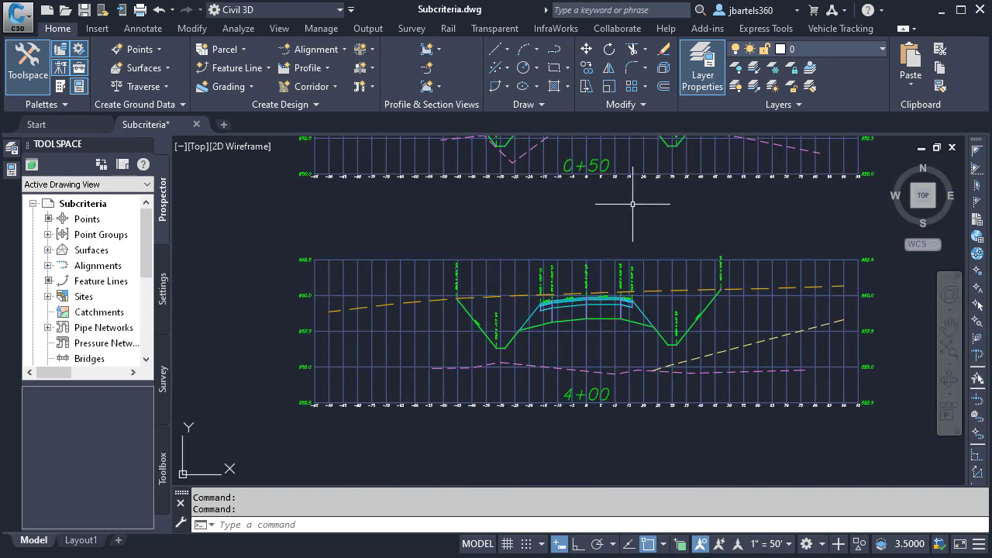
middle_click_drag(644, 401, 609, 146)
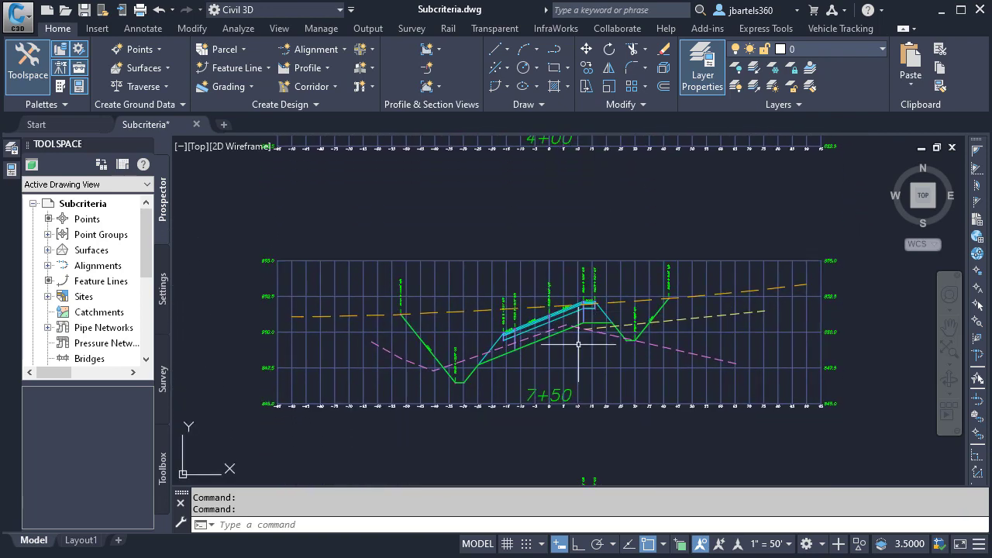
scroll(571, 388, "up", 3)
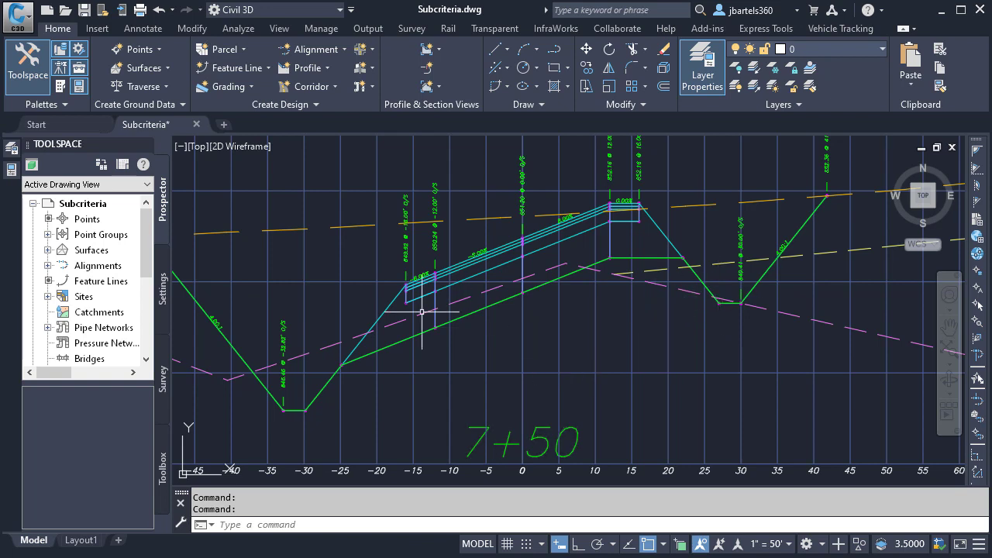
Split the drawing area into two vertical viewports and frame the section view at station 8+00 in one of them.
left_click(180, 145)
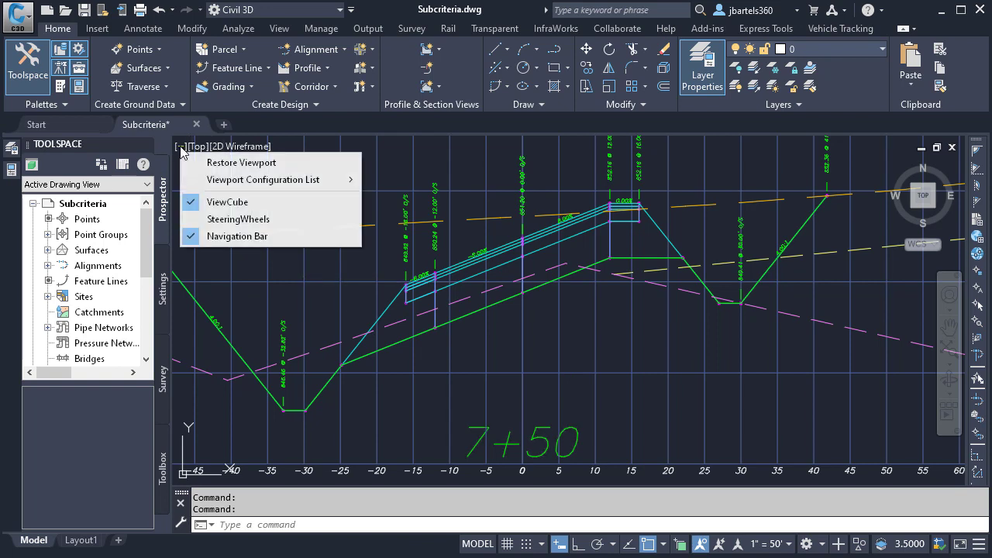
mouse_move(214, 183)
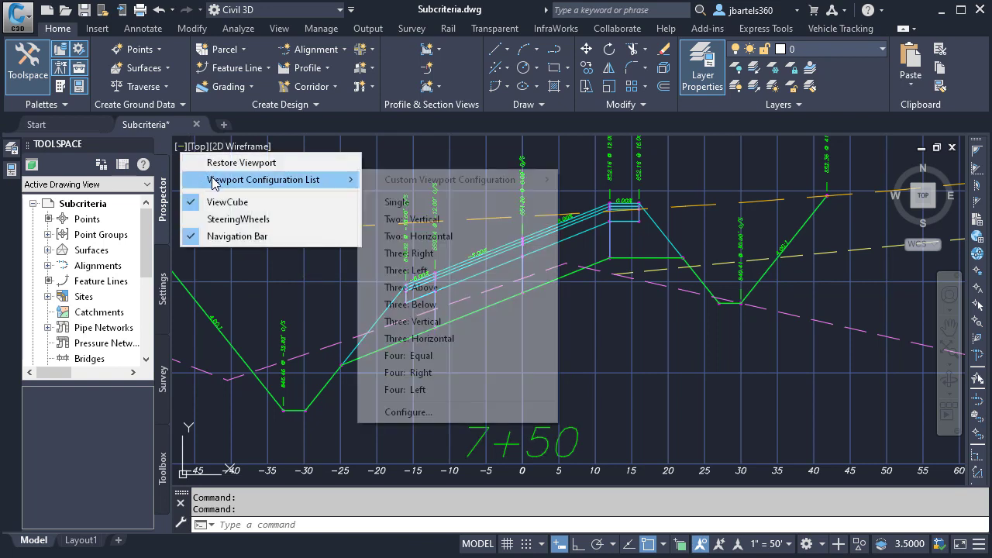
left_click(402, 219)
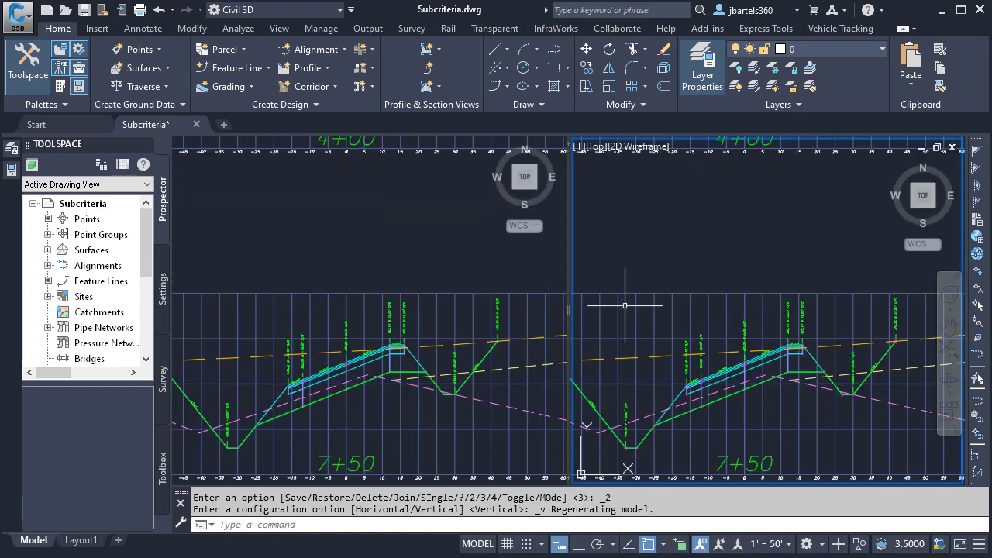
scroll(654, 260, "down", 4)
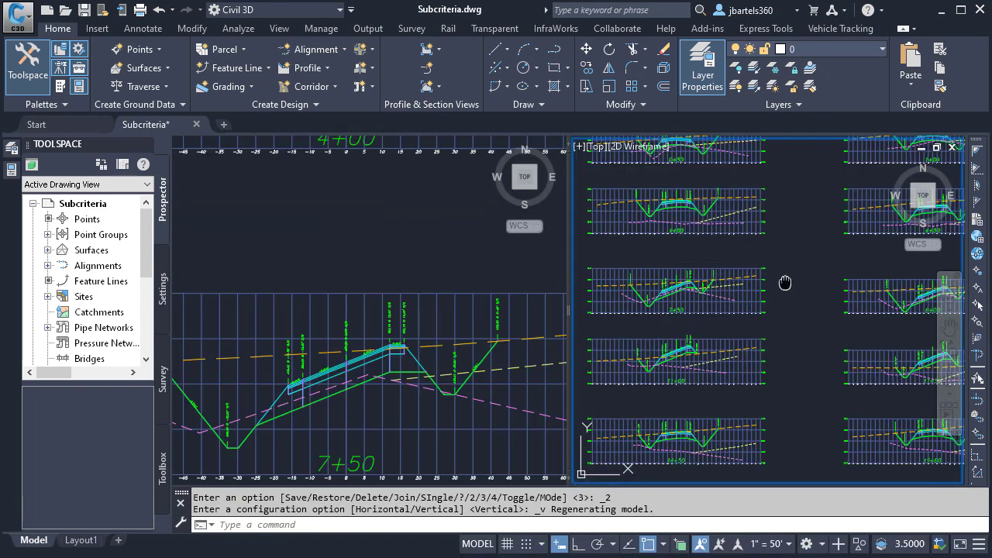
scroll(628, 296, "up", 2)
scroll(781, 313, "up", 2)
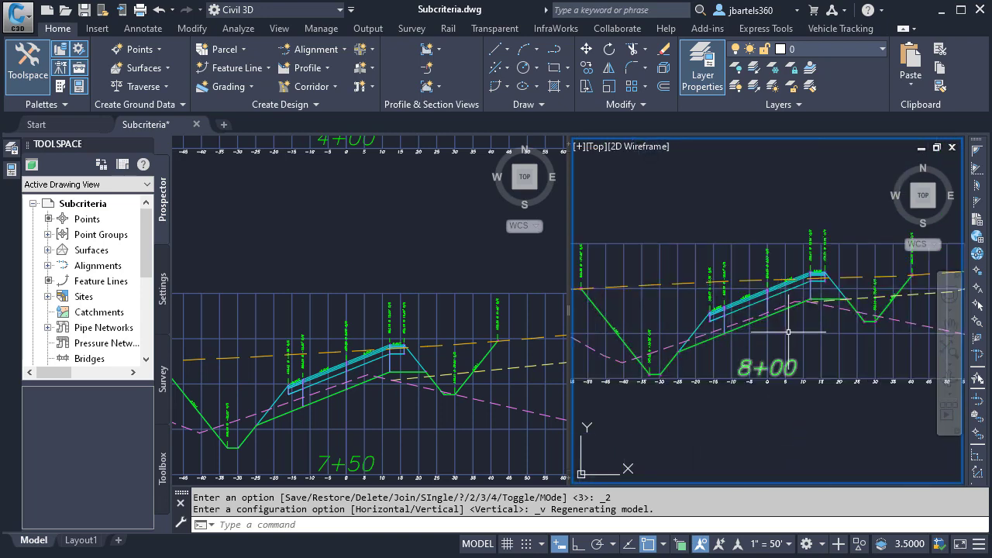
middle_click_drag(781, 313, 800, 335)
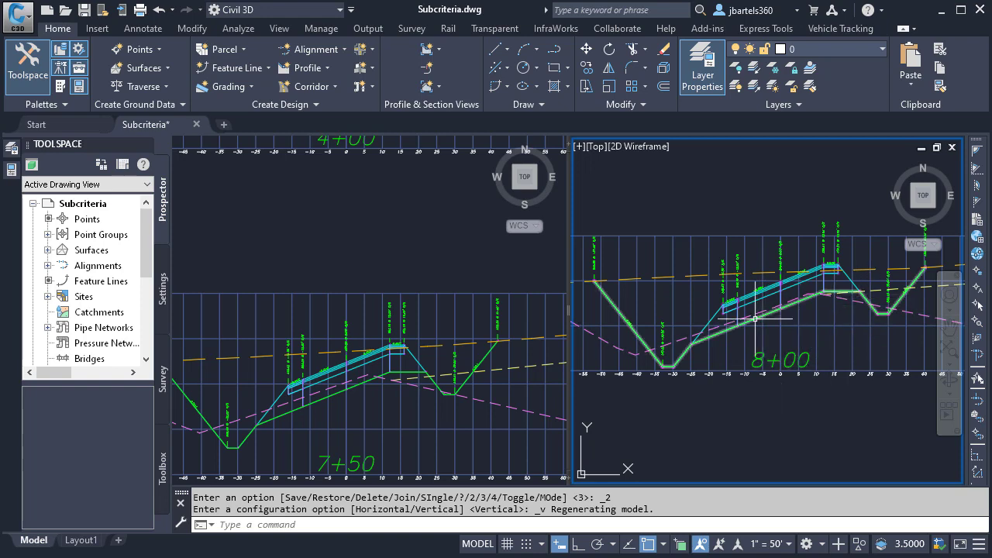
Show the corridor plan in the other viewport and open the group properties of the sample line at station 11+00.
left_click(465, 265)
scroll(349, 267, "down", 8)
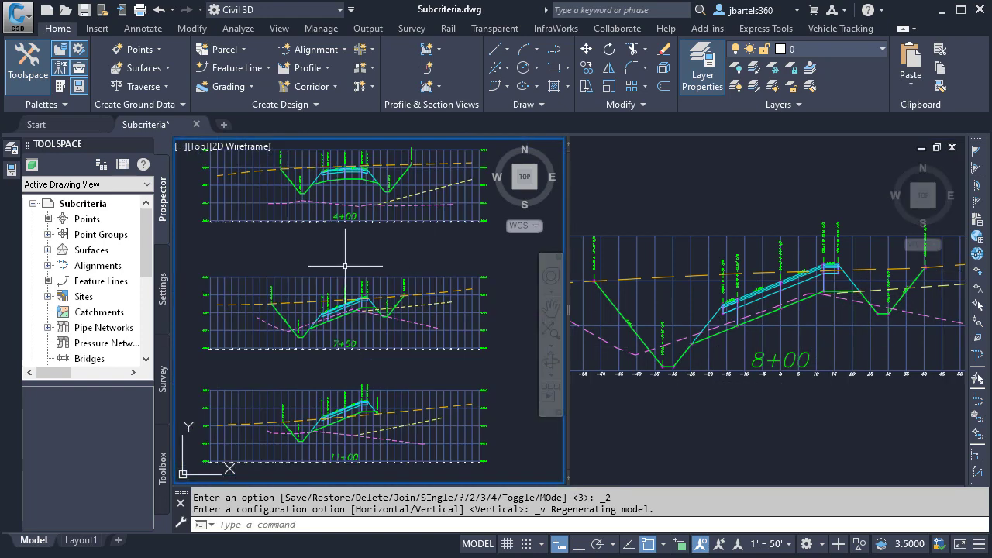
scroll(270, 382, "up", 8)
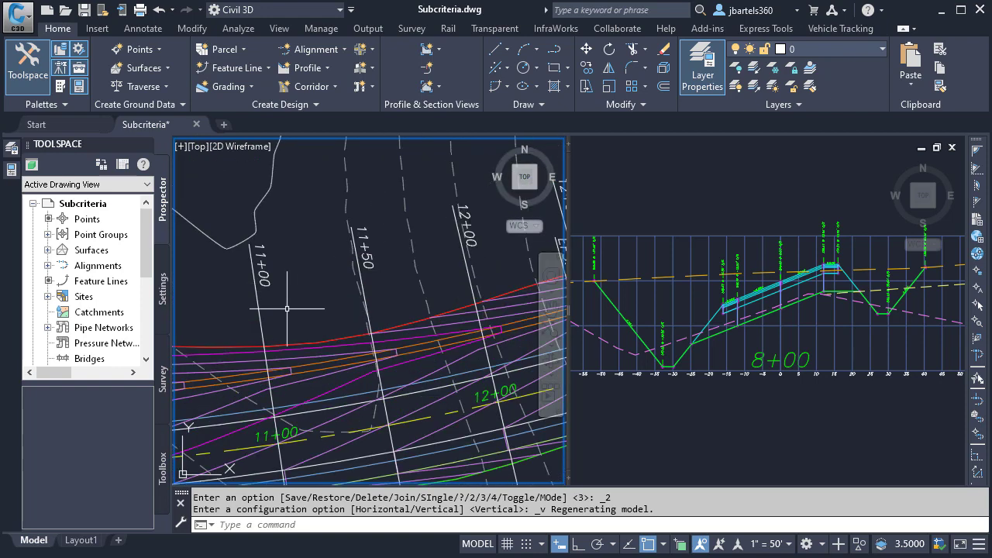
left_click(256, 304)
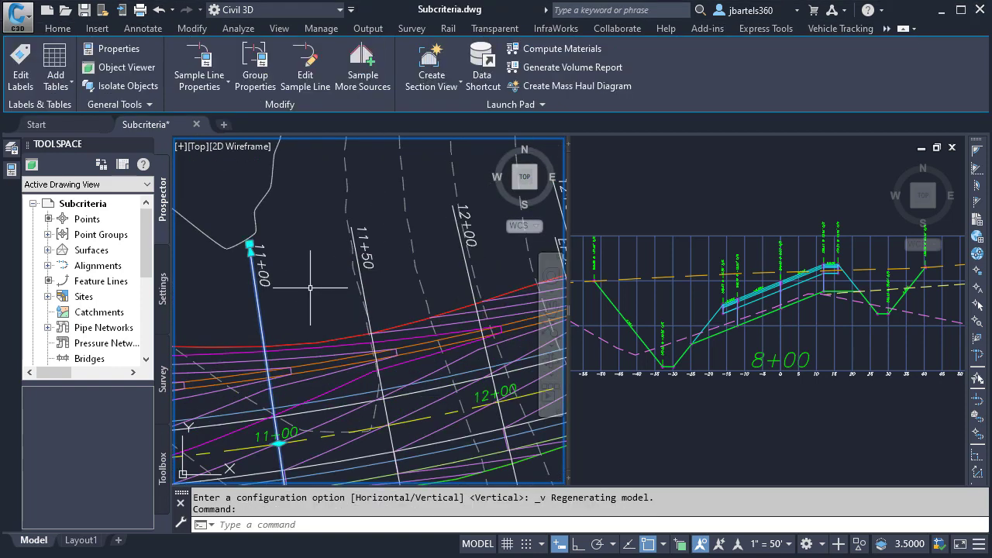
left_click(255, 65)
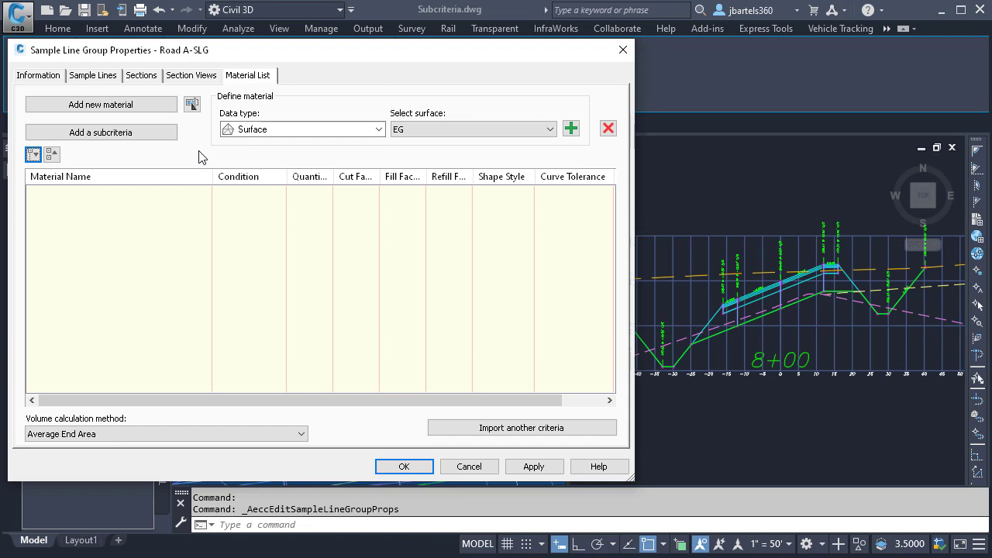
Add a new material to the sample line group and name its material list "Excavate Unsuitable".
left_click(112, 107)
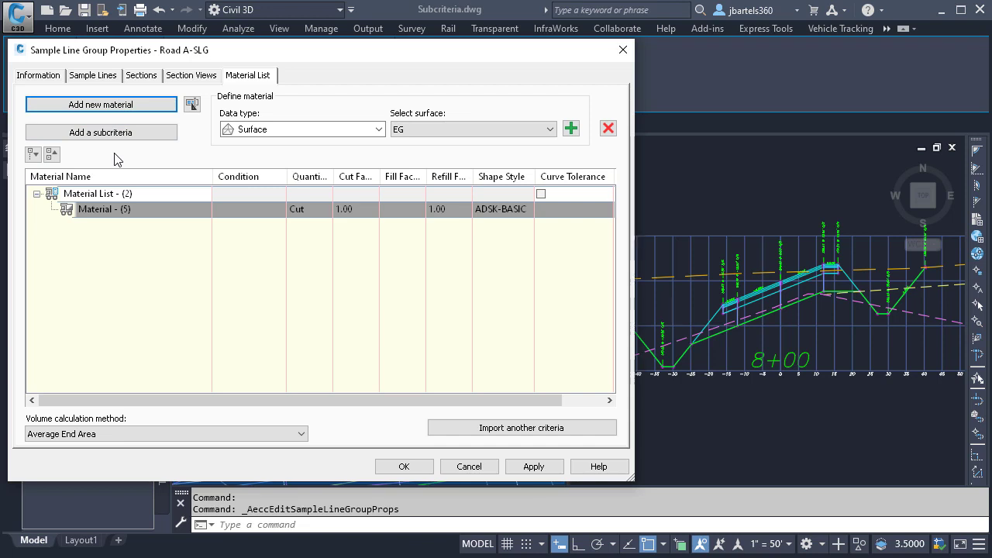
left_click(118, 195)
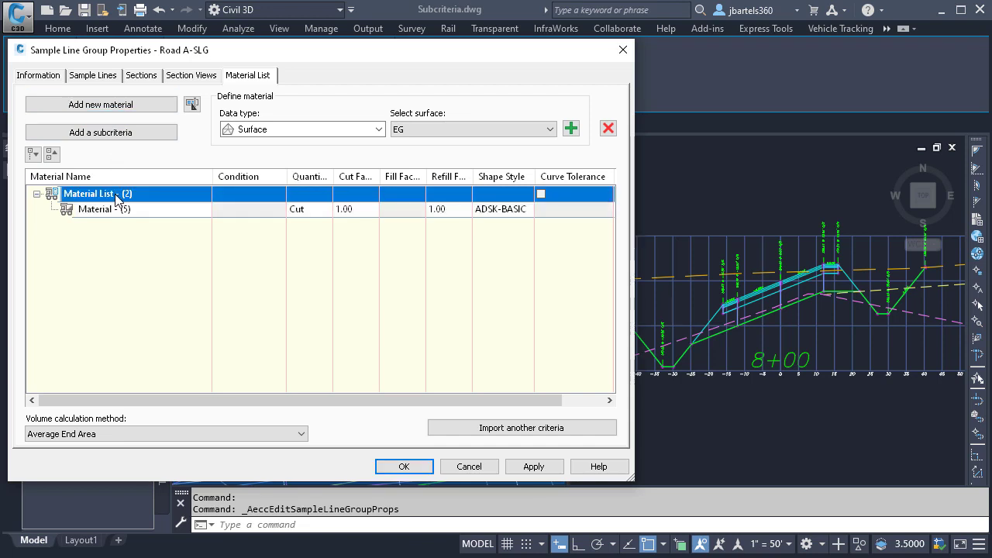
left_click(116, 195)
type("Excavate Unsuitable")
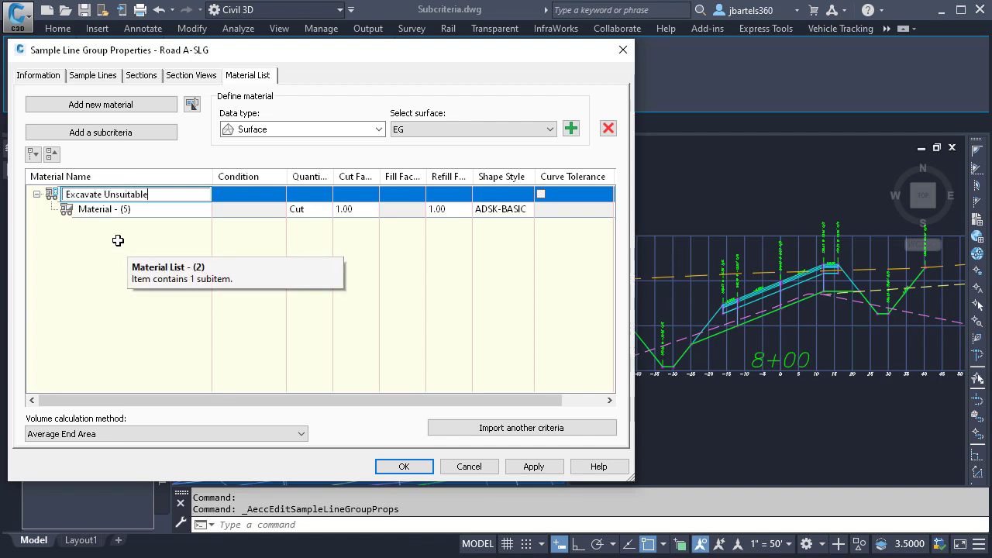
Rename the material under the Excavate Unsuitable list as "Removal".
left_click(110, 211)
left_click(110, 210)
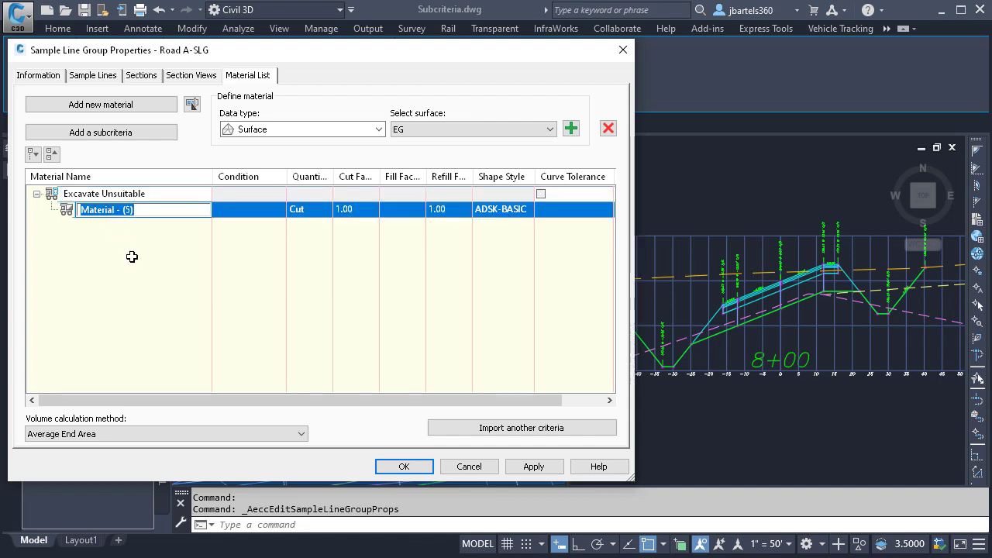
type("Rem")
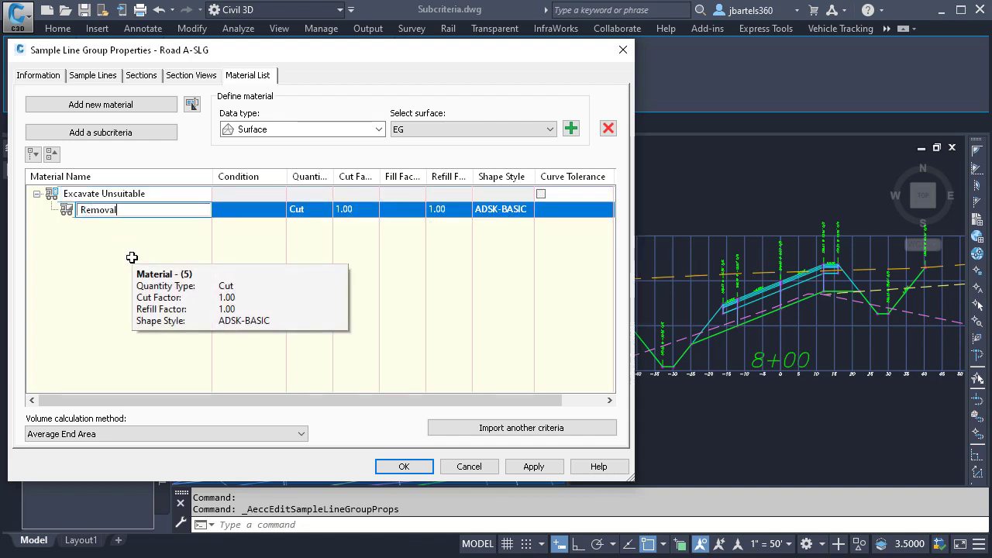
type("oval")
key("Return")
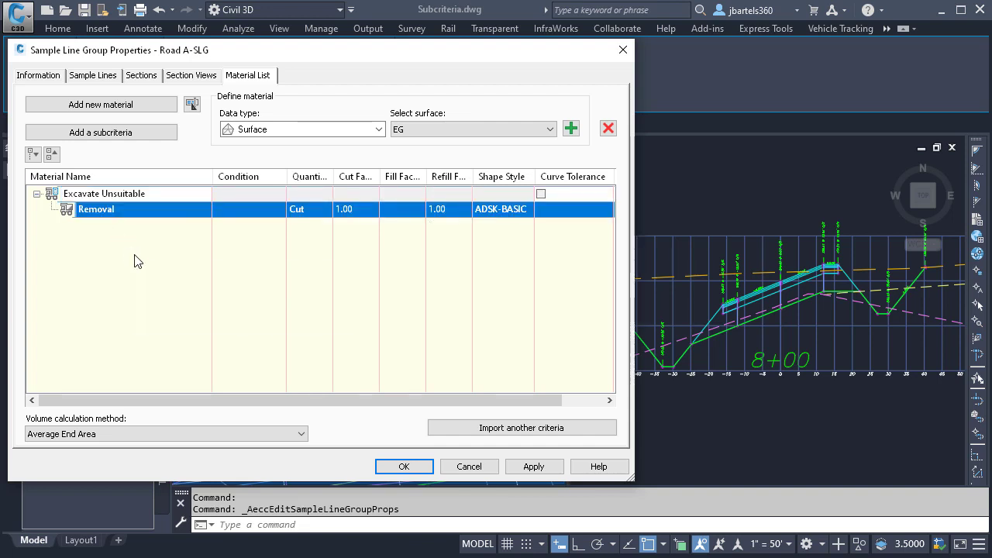
Review the quantity type options, cut factor and refill factor of the Removal material.
left_click(313, 211)
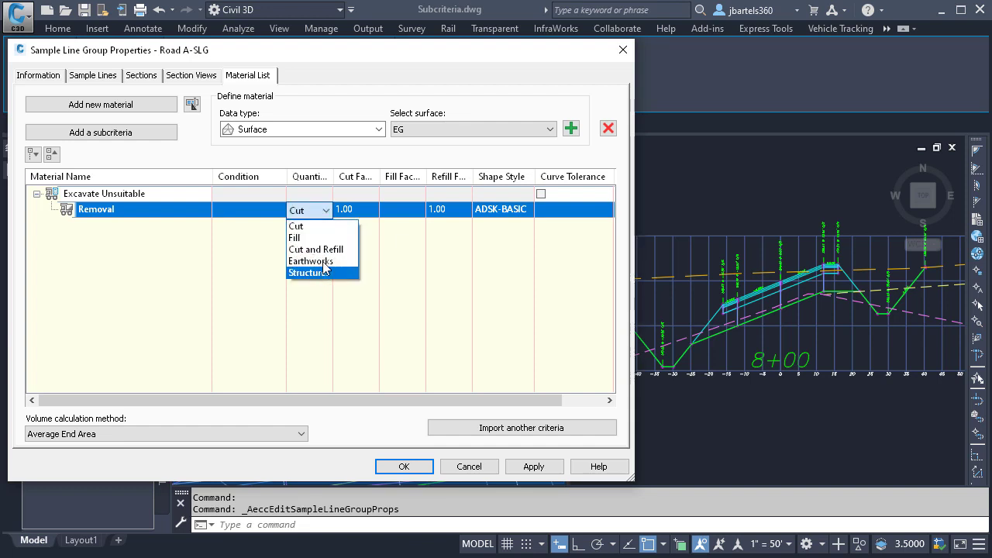
left_click(360, 208)
left_click(360, 208)
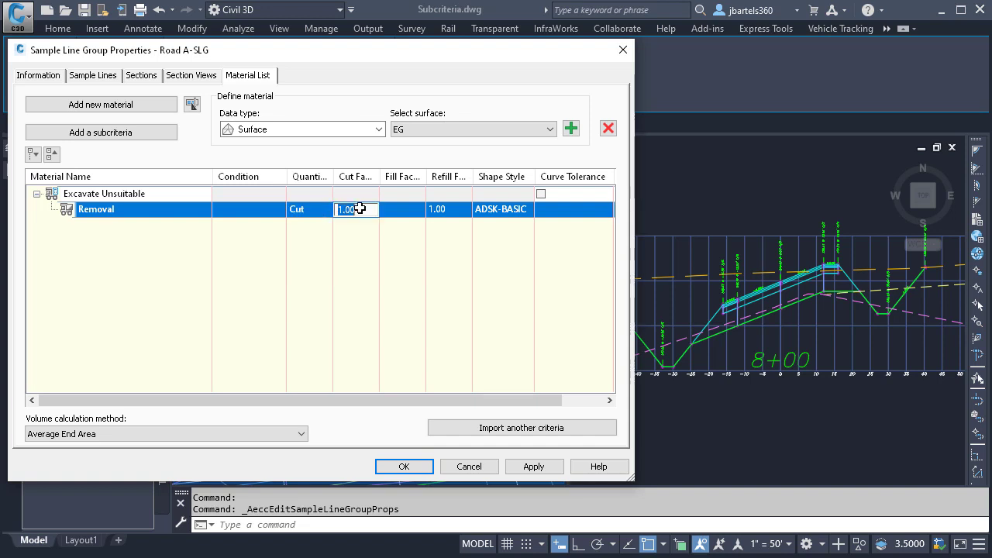
left_click(455, 210)
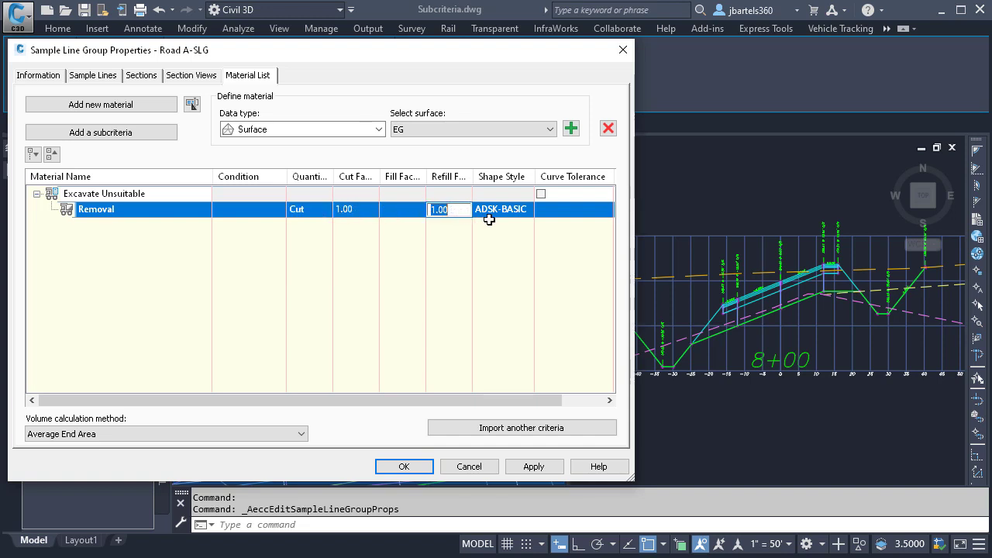
Choose ADSK-SECTION CUT as the section shape style for the Removal material.
left_click(493, 224)
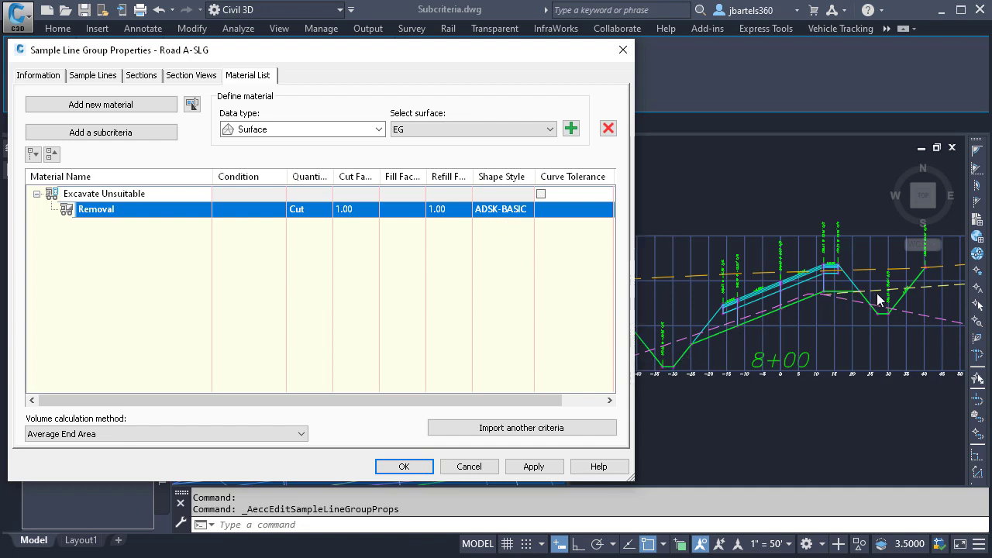
left_click(503, 210)
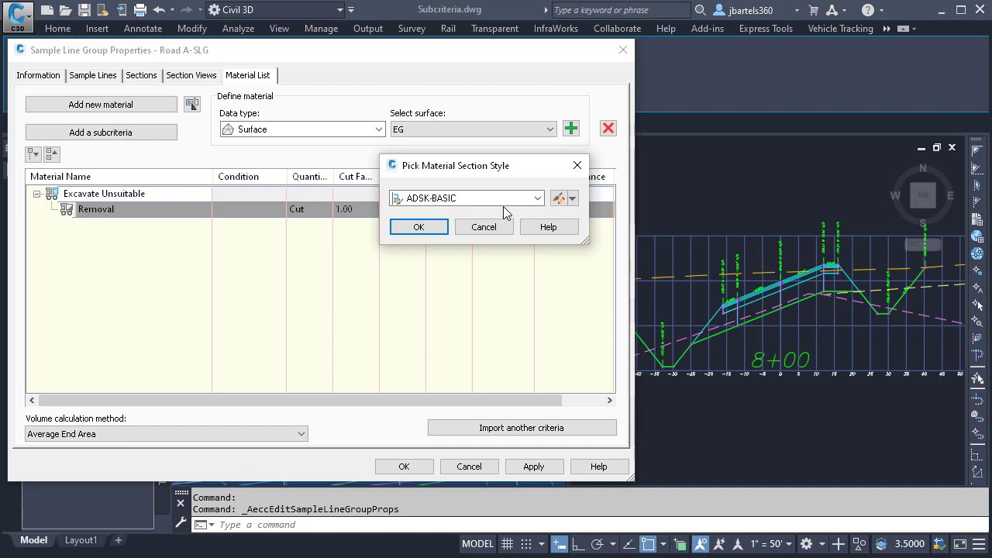
left_click(537, 199)
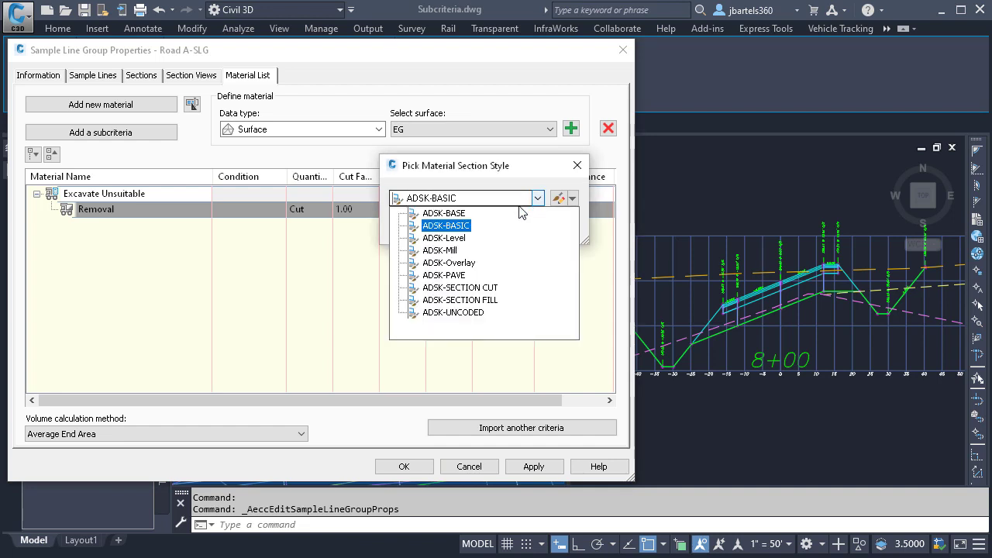
left_click(465, 288)
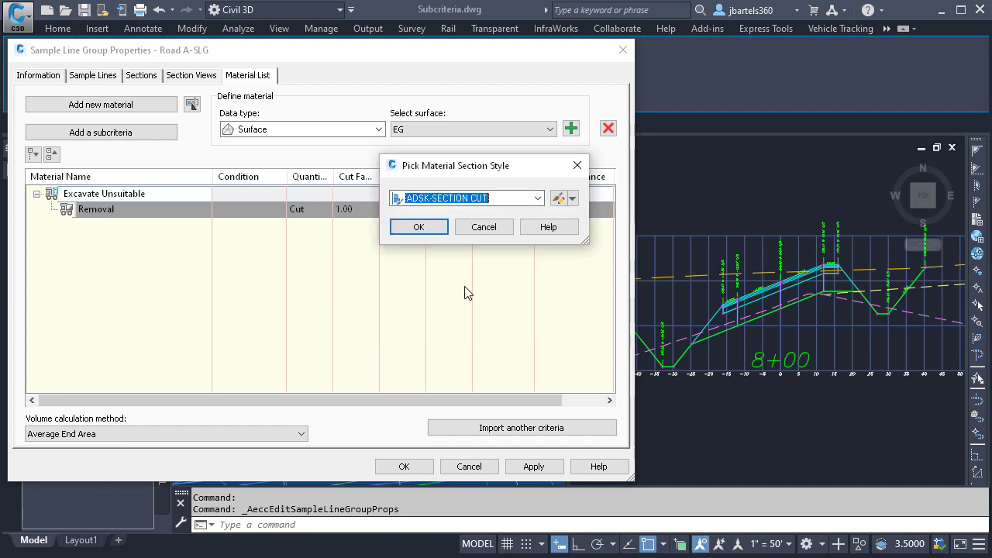
Review the ADSK-SECTION CUT style's information and its display settings for the Section view direction, and accept the style for the Removal material.
left_click(557, 199)
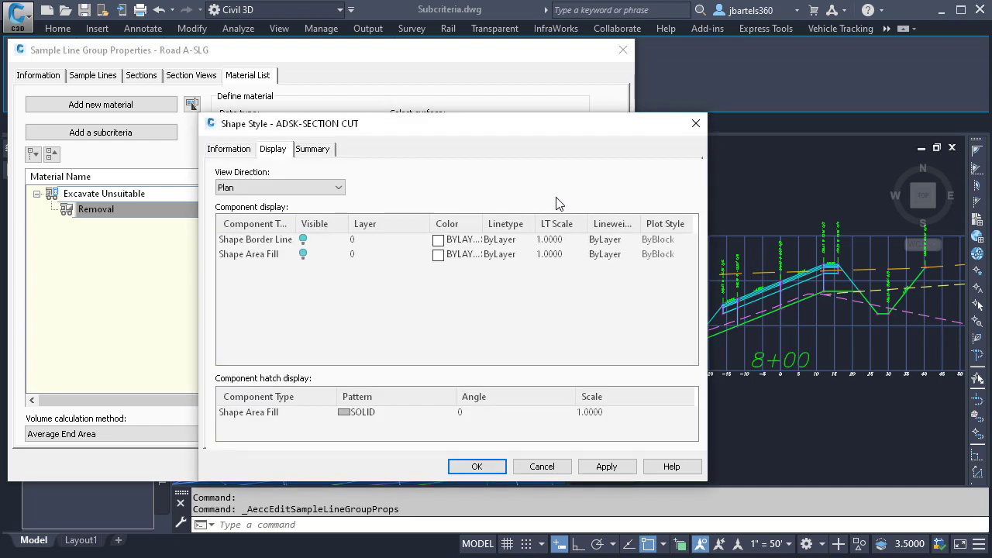
left_click(247, 152)
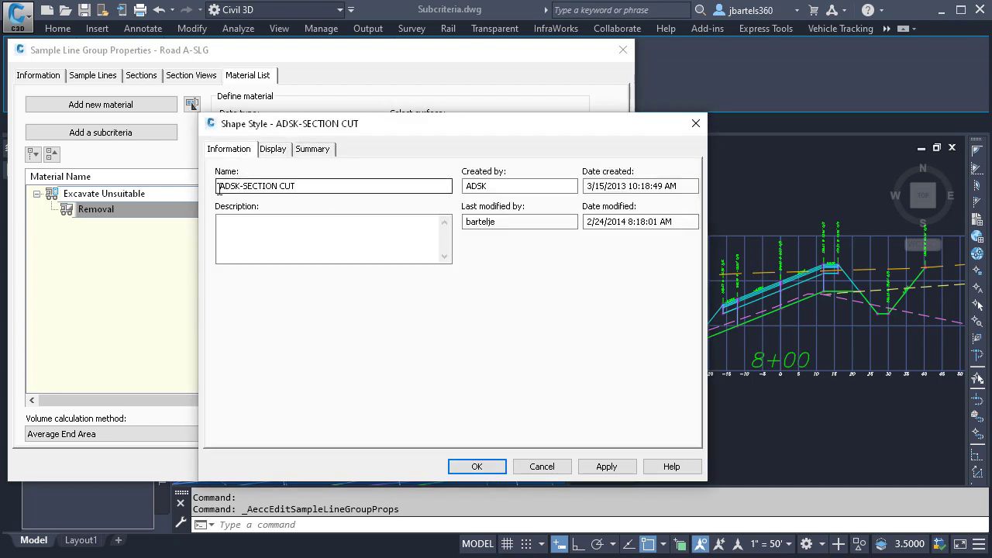
left_click(274, 151)
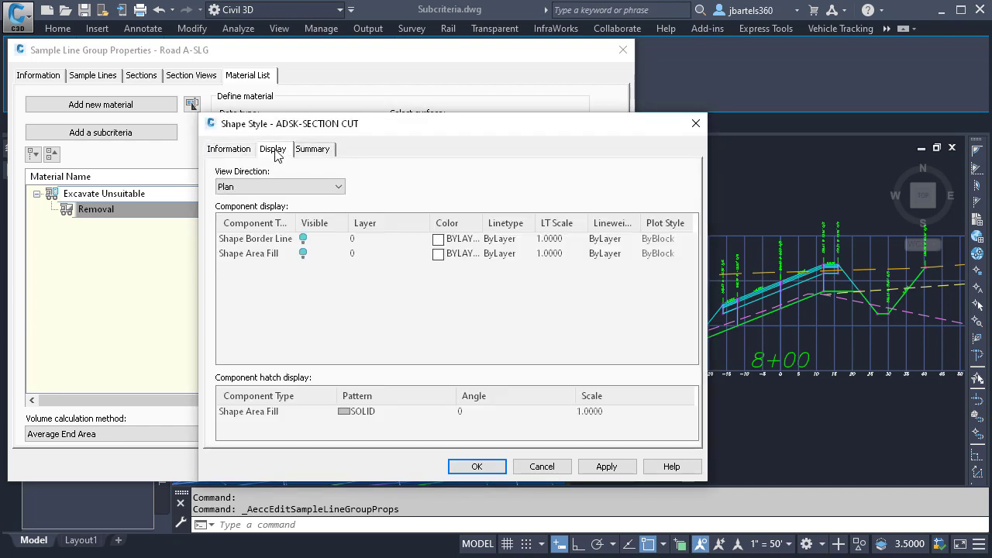
left_click(338, 187)
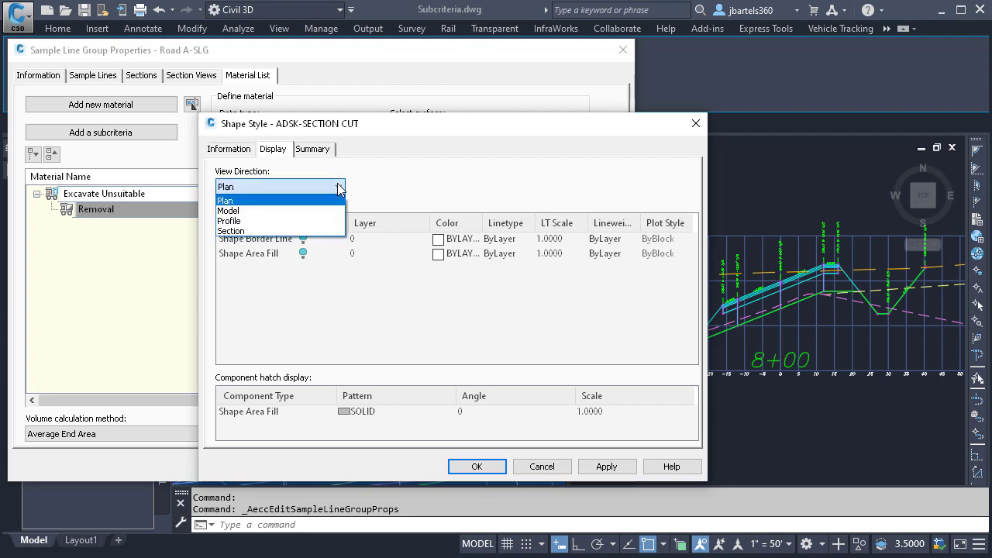
left_click(300, 229)
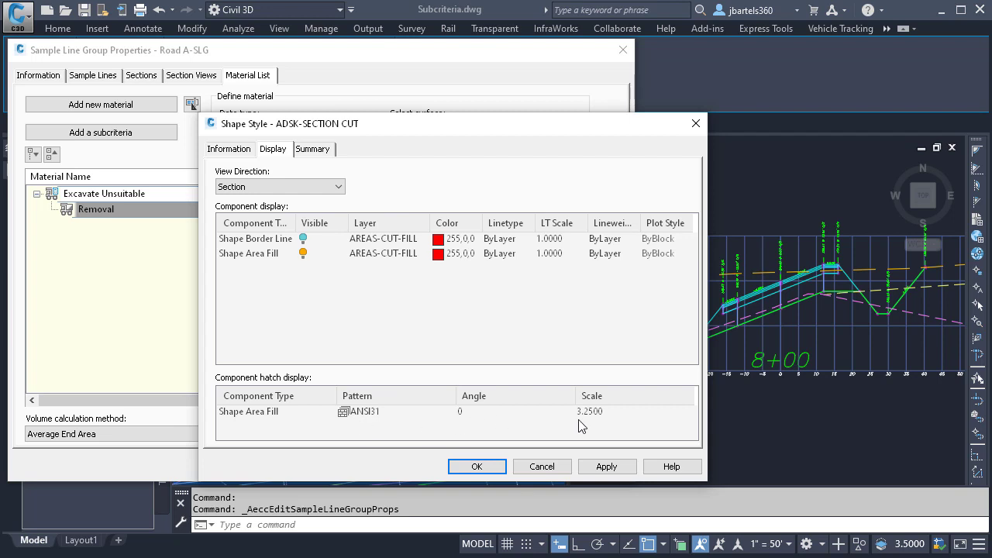
left_click(477, 466)
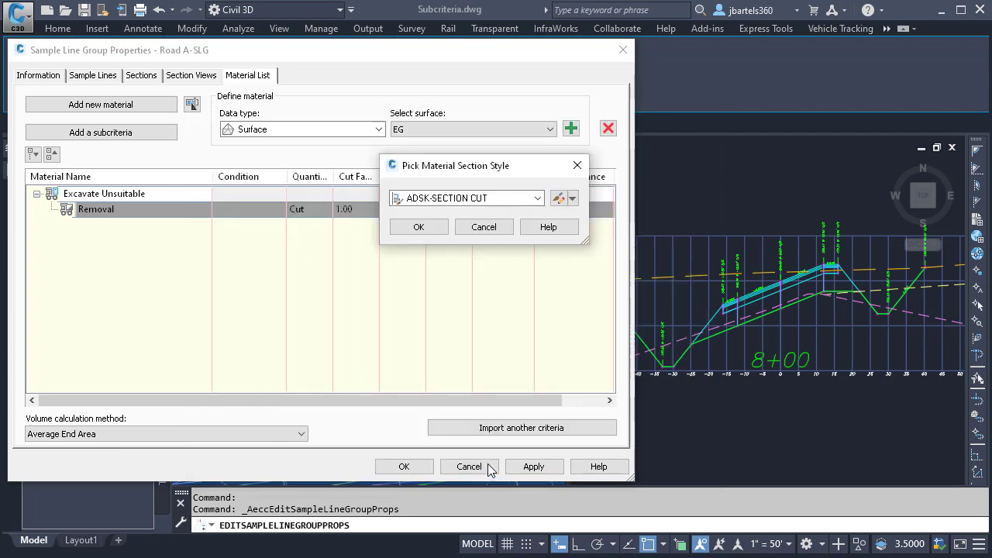
left_click(428, 226)
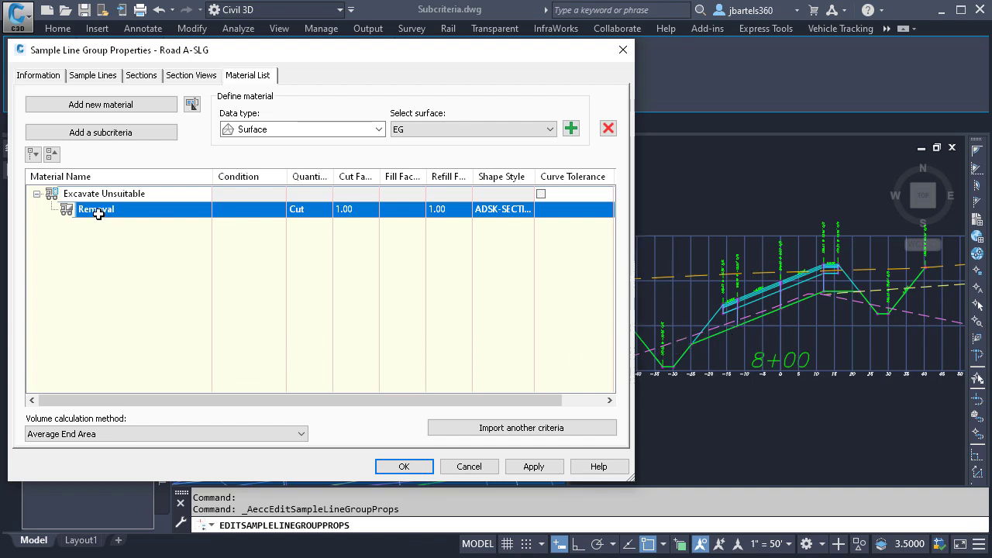
Add a first subcriteria under the Removal material and select it.
left_click(100, 132)
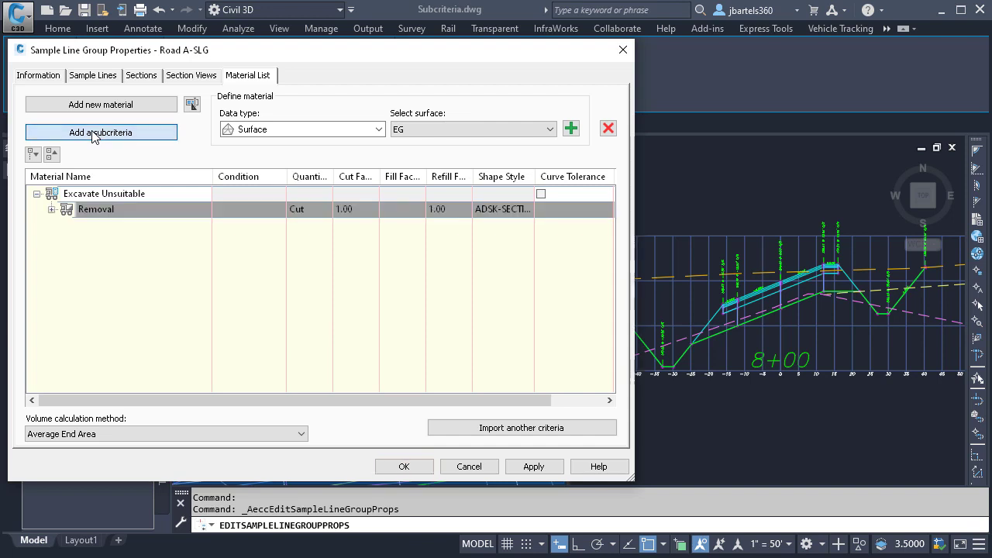
left_click(52, 210)
left_click(109, 226)
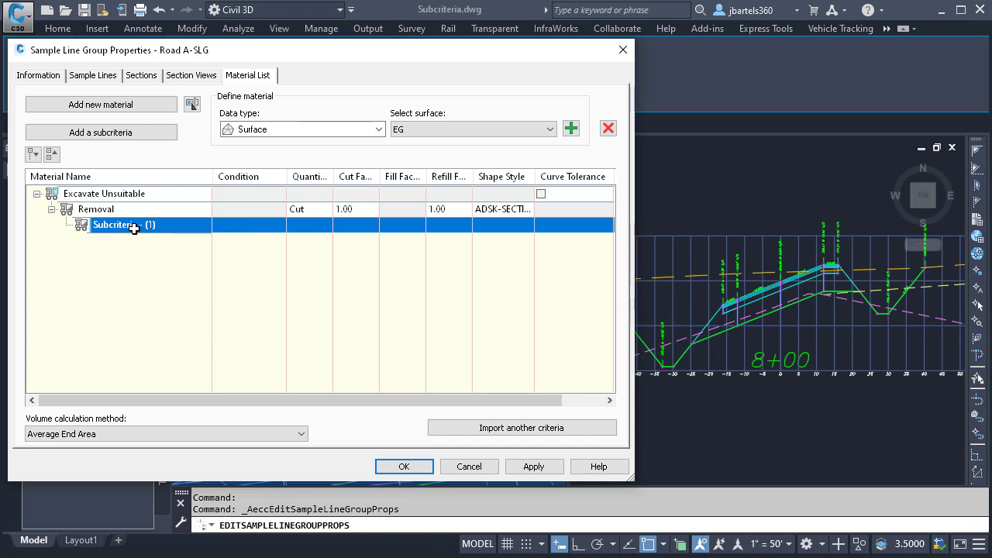
Add the Road A Road A - Datum and Unsuitable-1 surfaces to the first subcriteria and expand it.
left_click(551, 129)
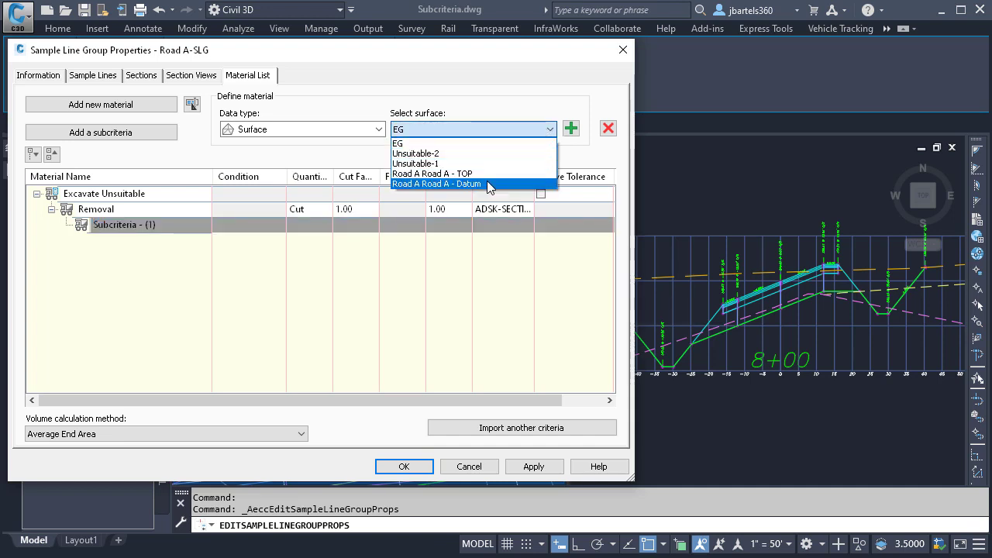
left_click(488, 185)
left_click(570, 128)
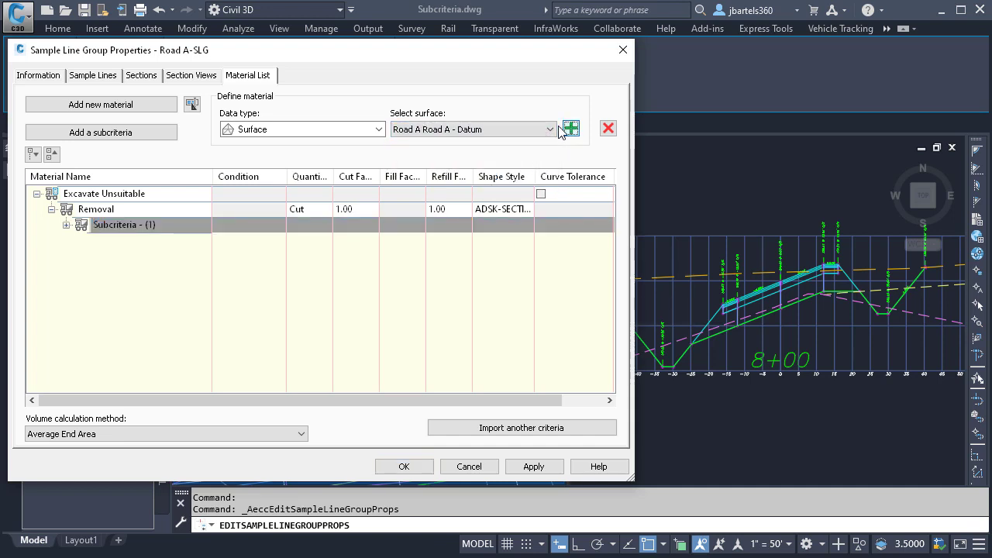
left_click(549, 130)
left_click(415, 163)
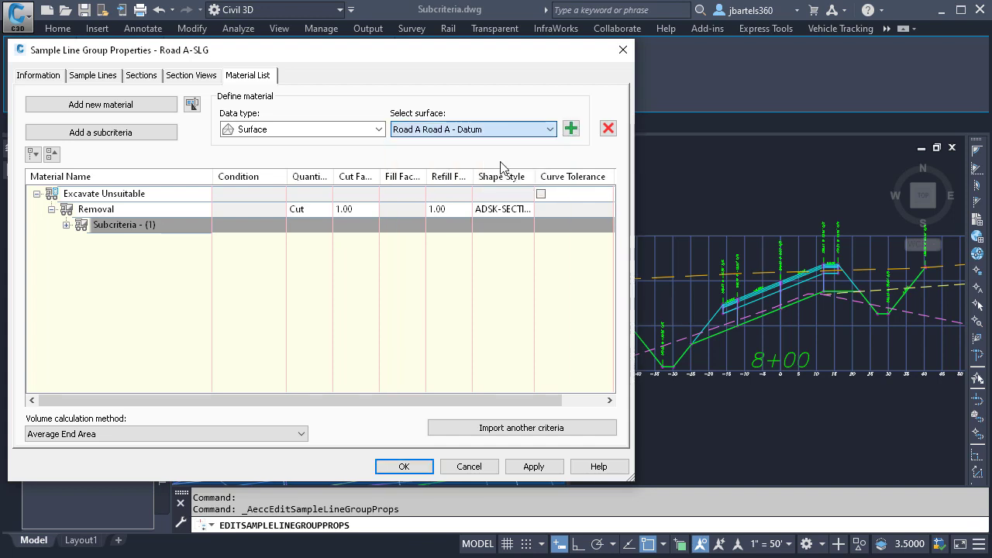
left_click(570, 128)
left_click(66, 224)
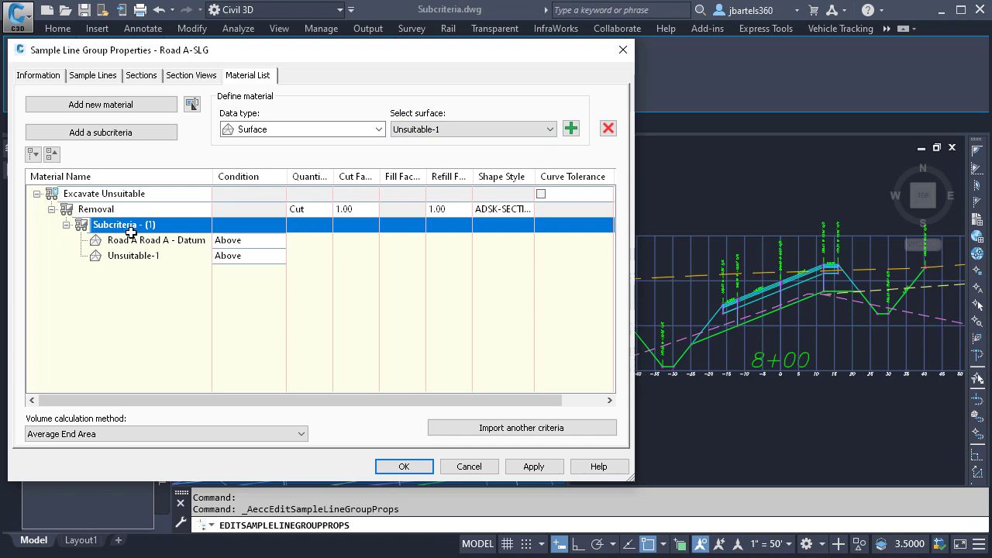
Set the Unsuitable-1 condition in the first subcriteria to Below and apply the material list changes.
left_click(250, 255)
left_click(239, 283)
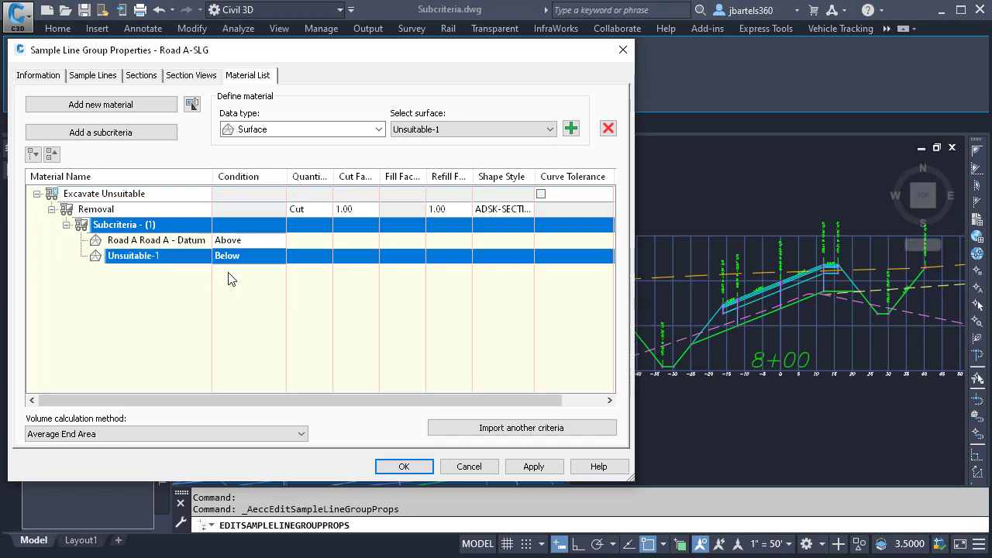
left_click(532, 466)
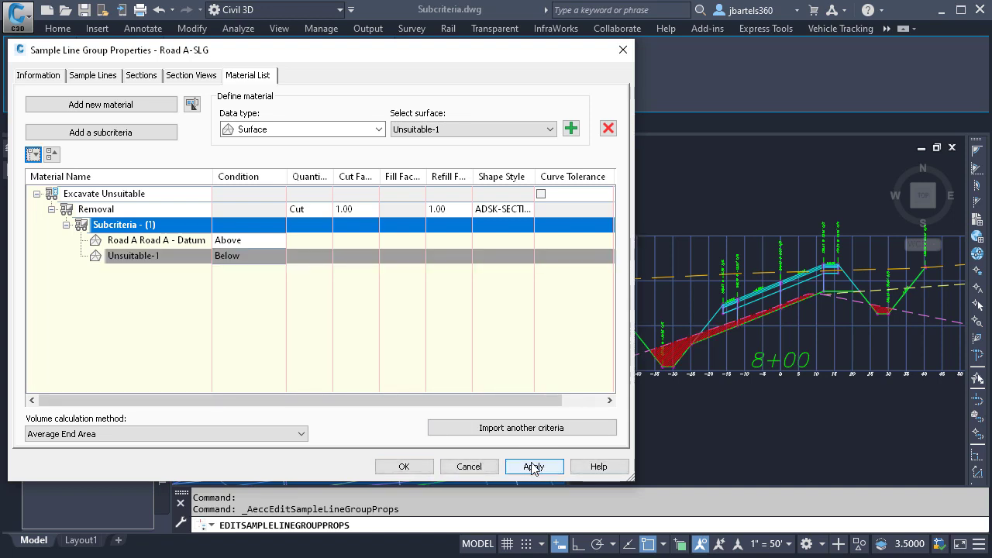
left_click(533, 466)
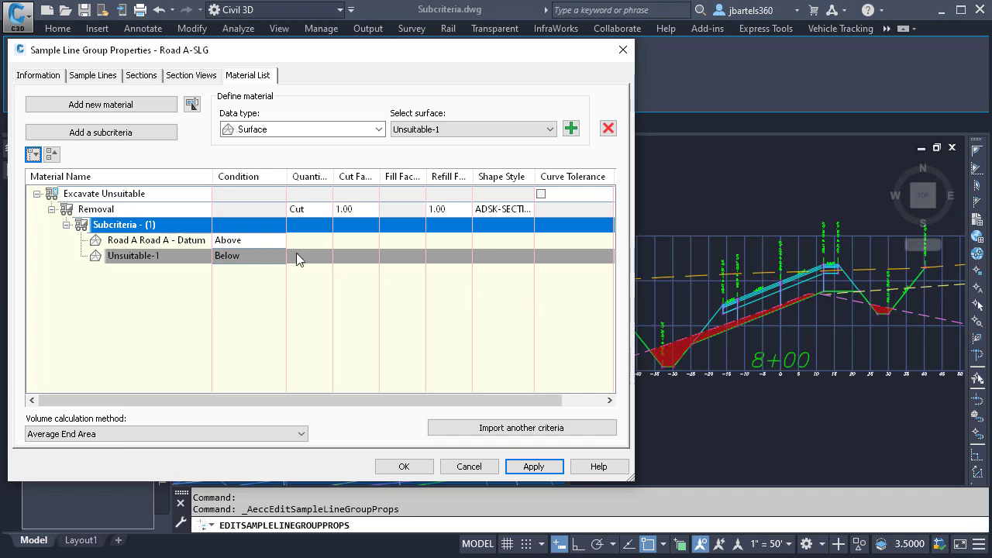
Add a second subcriteria under the Removal material and select it.
left_click(105, 210)
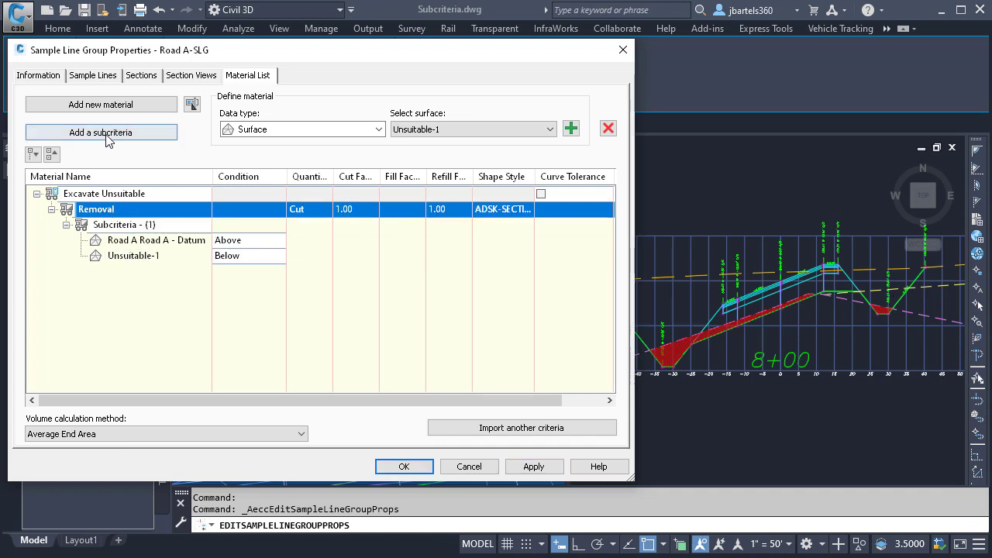
left_click(106, 134)
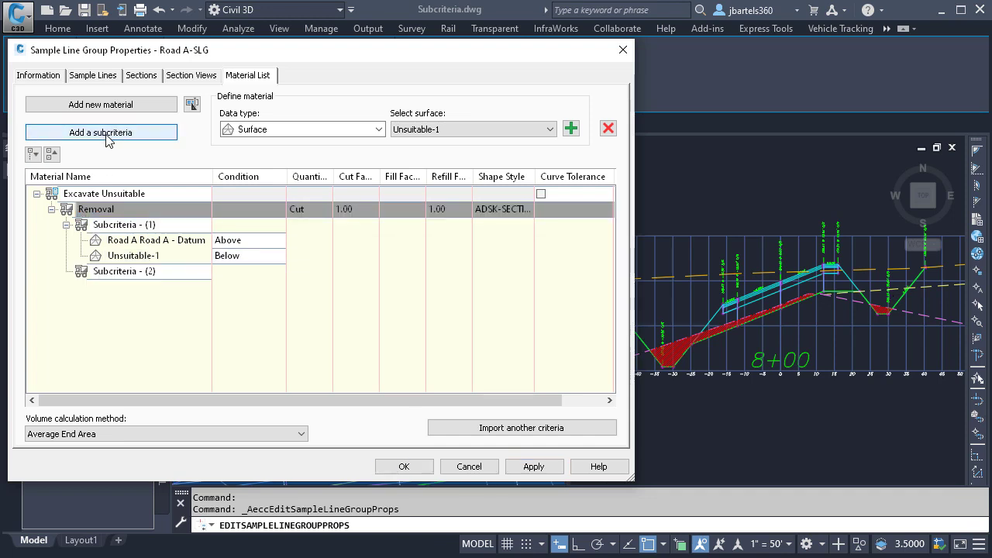
left_click(127, 272)
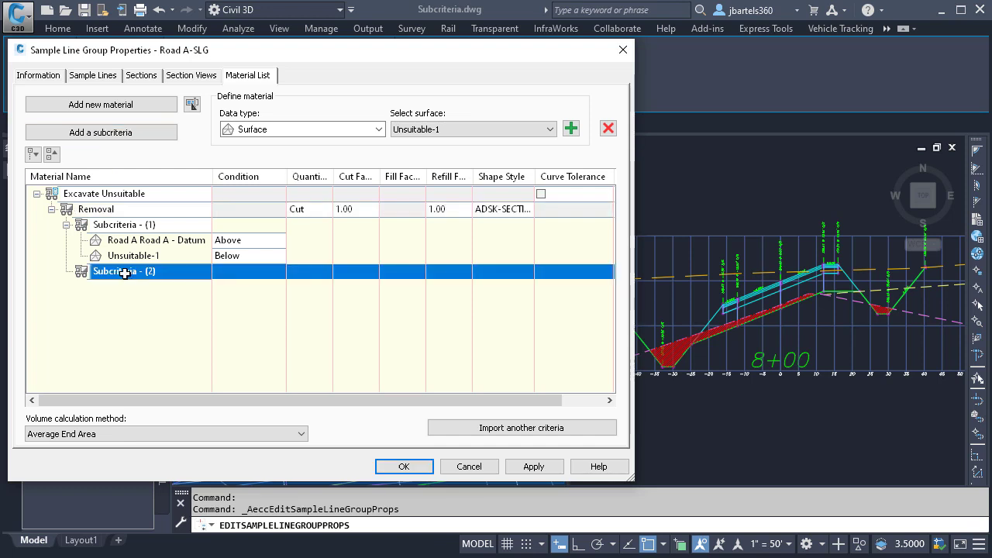
Add the Road A Road A - Datum, Unsuitable-1 and Unsuitable-2 surfaces to the second subcriteria and expand it.
left_click(549, 129)
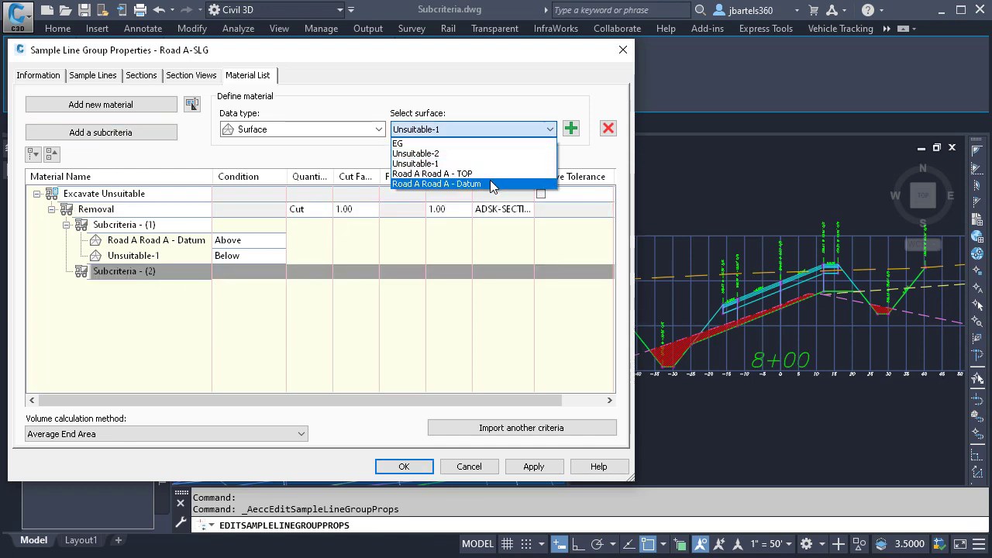
left_click(489, 184)
left_click(571, 128)
left_click(550, 130)
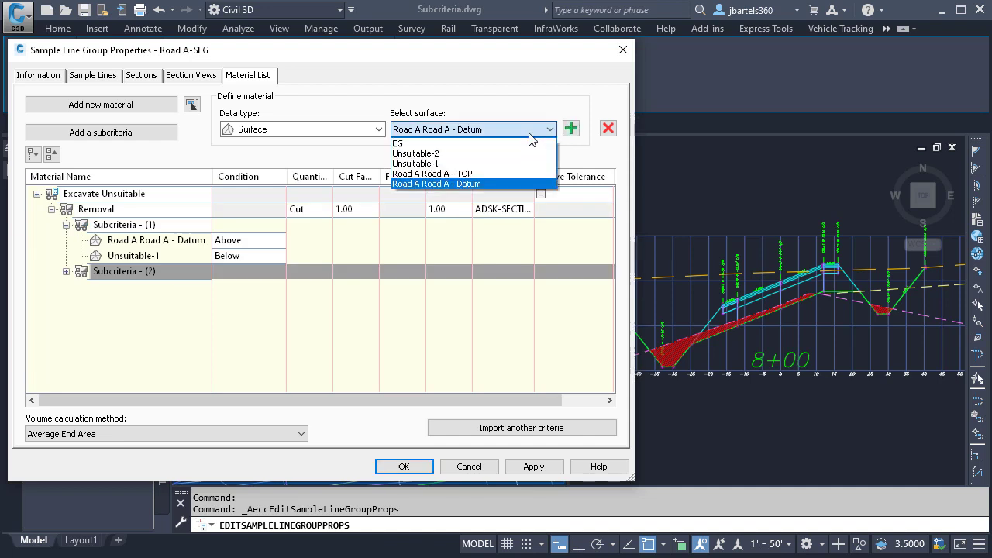
left_click(509, 164)
left_click(571, 128)
left_click(550, 130)
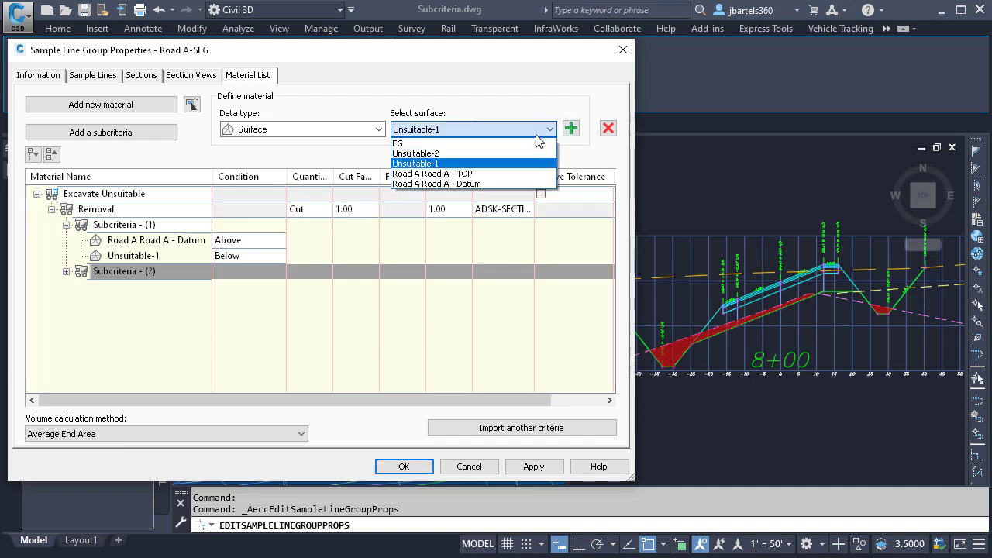
left_click(528, 153)
left_click(571, 128)
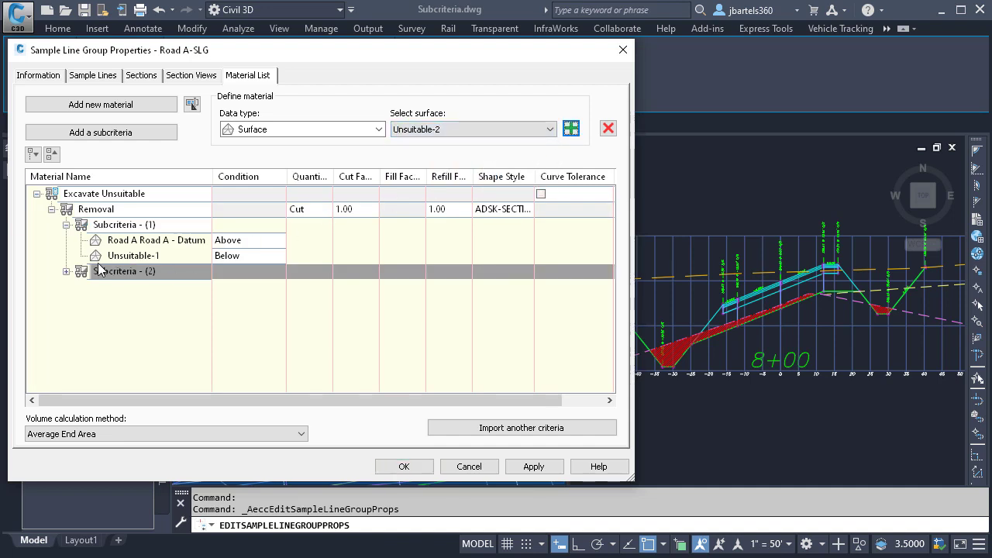
left_click(67, 271)
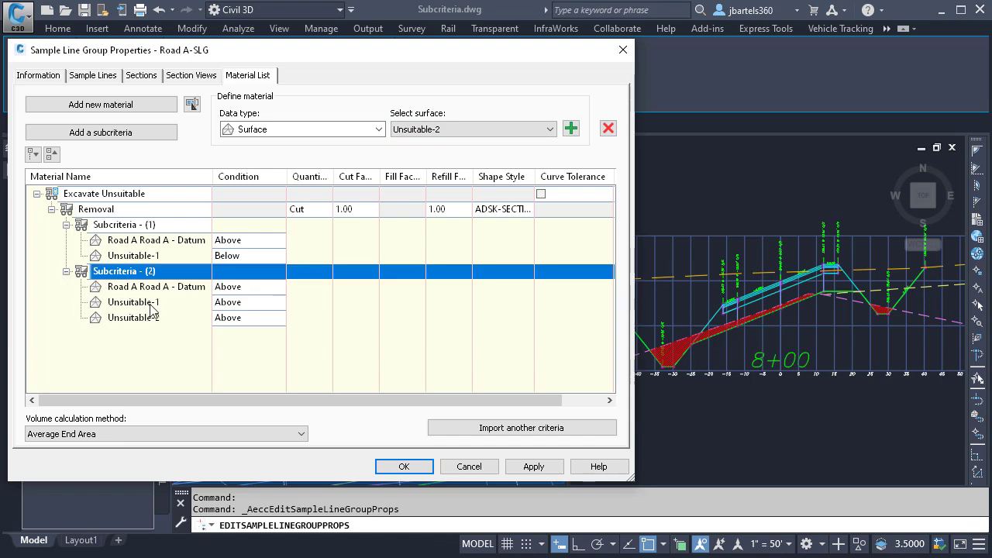
Set the Unsuitable-2 condition in the second subcriteria to Below and apply the changes to the sections.
left_click(242, 318)
left_click(239, 347)
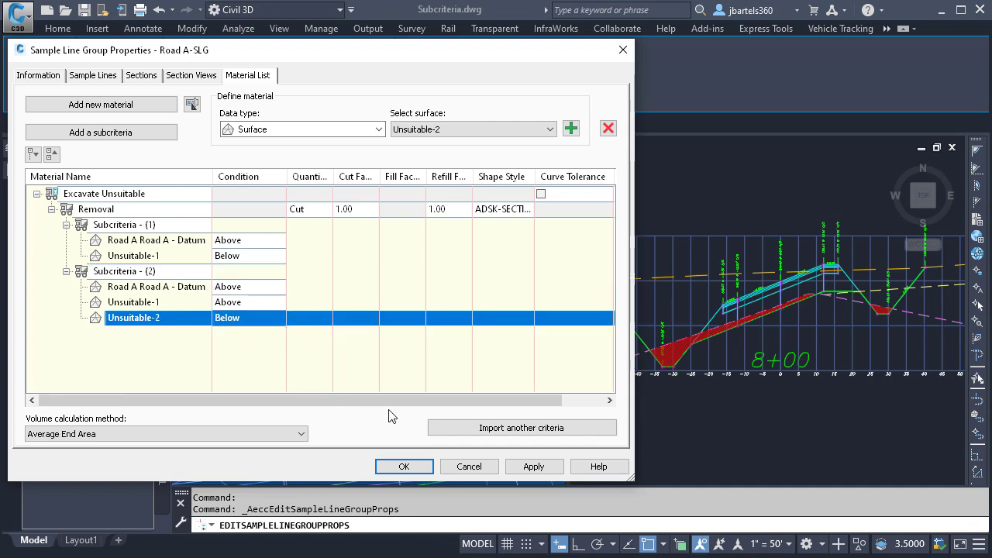
left_click(521, 467)
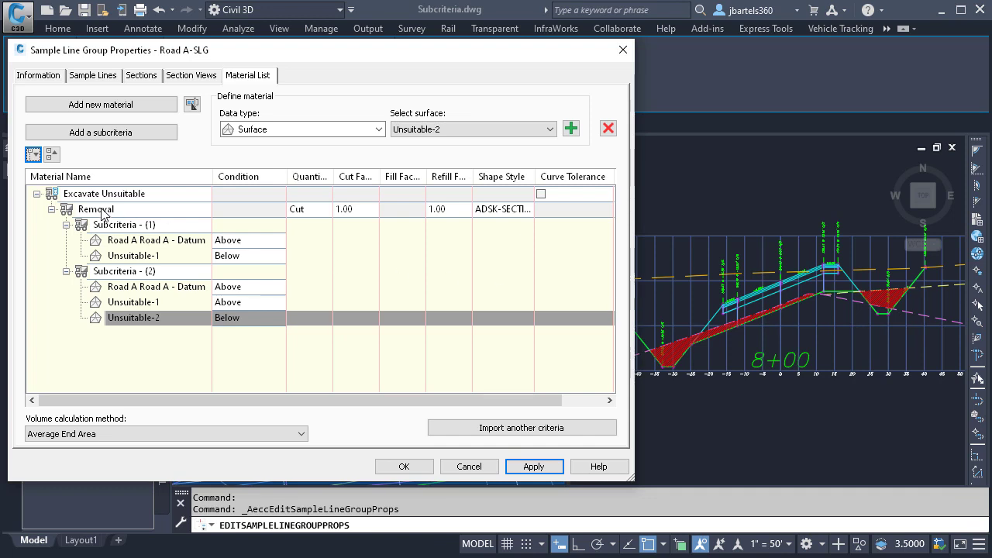
Add a third subcriteria under the Removal material and select it.
left_click(103, 211)
left_click(115, 134)
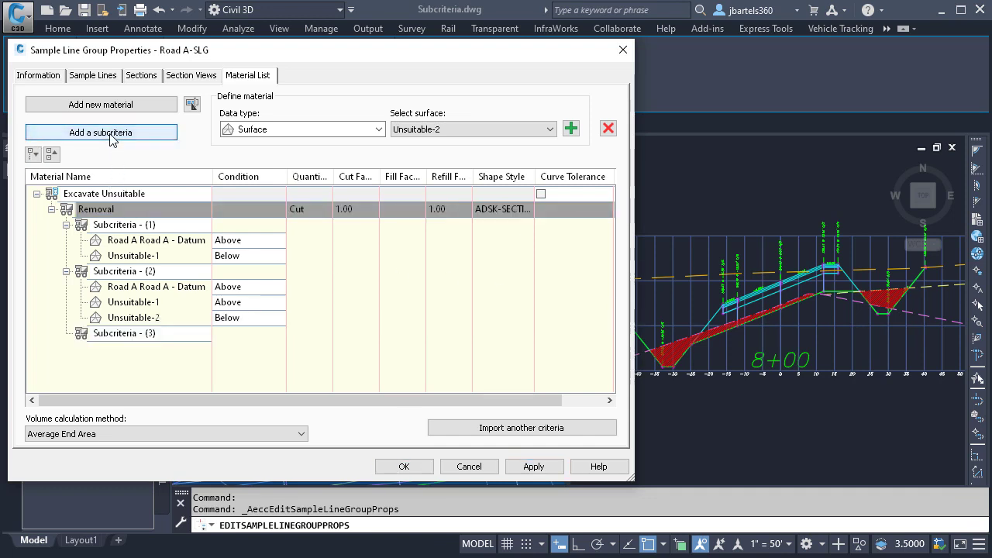
left_click(122, 334)
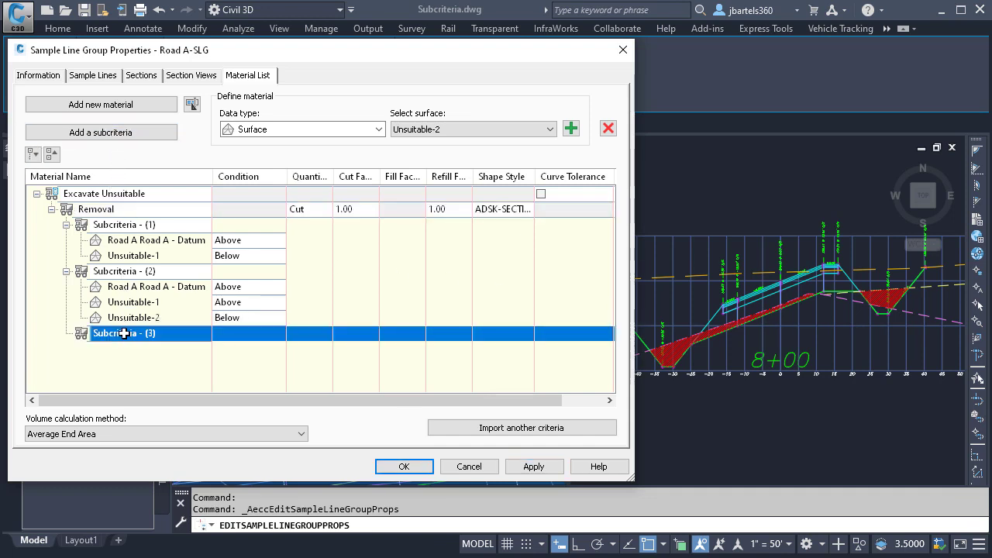
Add the Road A Road A - Datum, Unsuitable-1 and Unsuitable-2 surfaces to the third subcriteria and expand it.
left_click(545, 130)
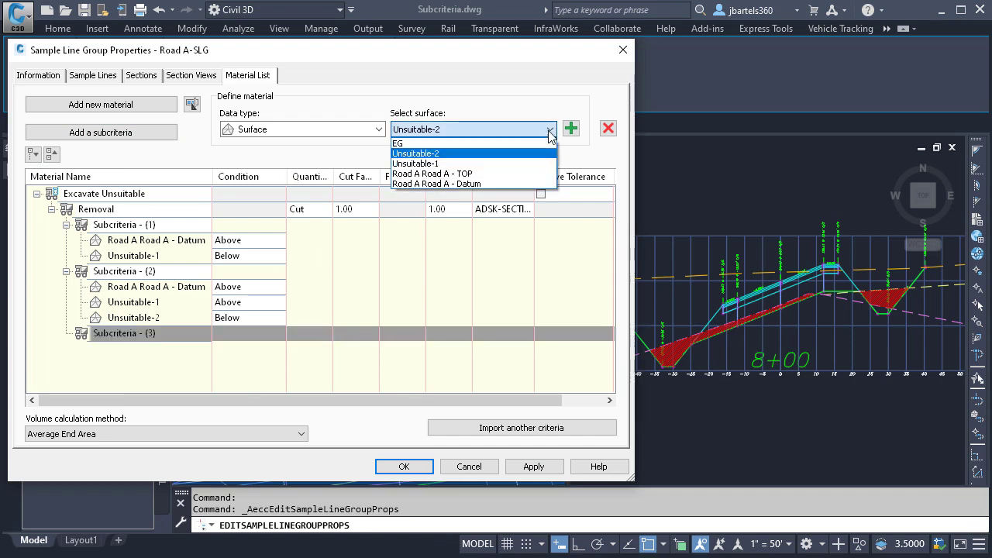
left_click(508, 184)
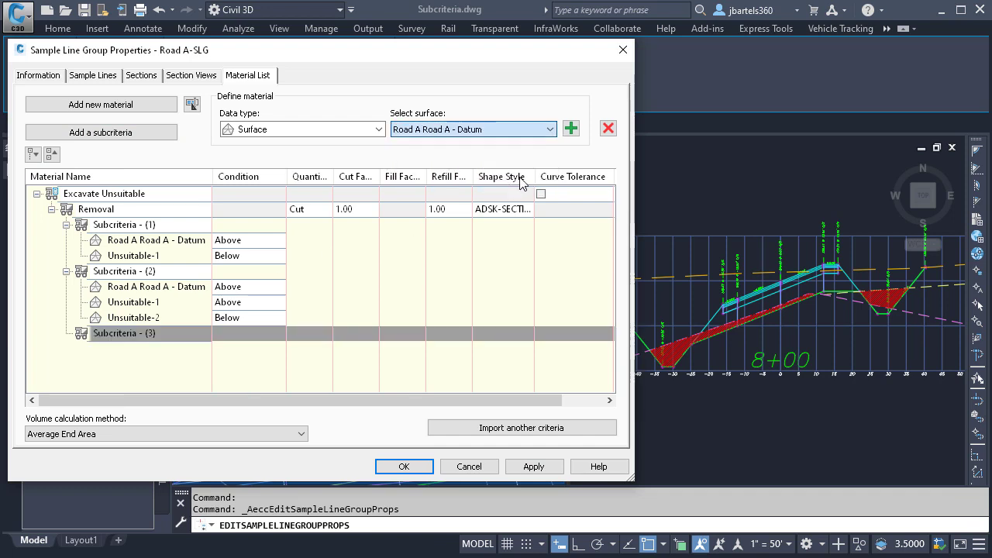
left_click(549, 130)
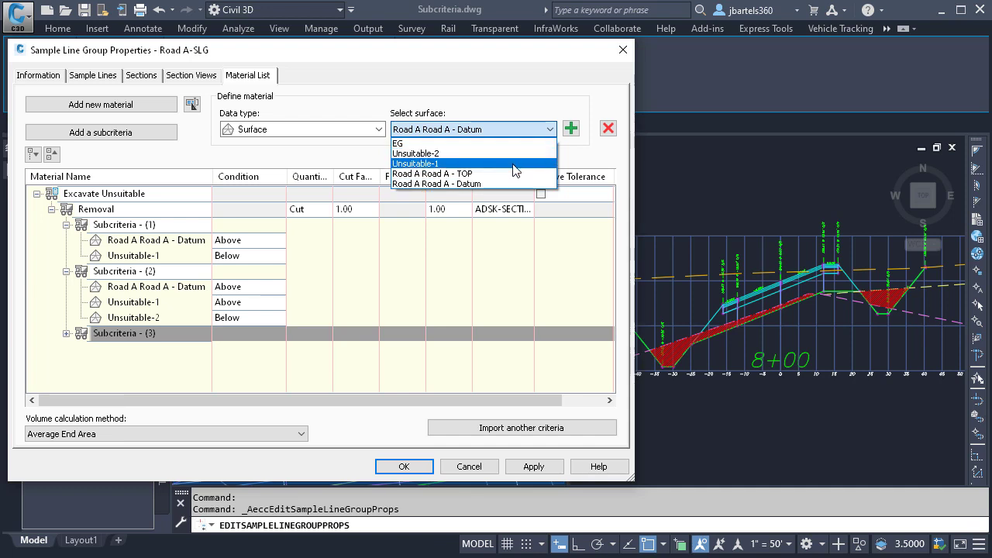
left_click(515, 163)
left_click(547, 129)
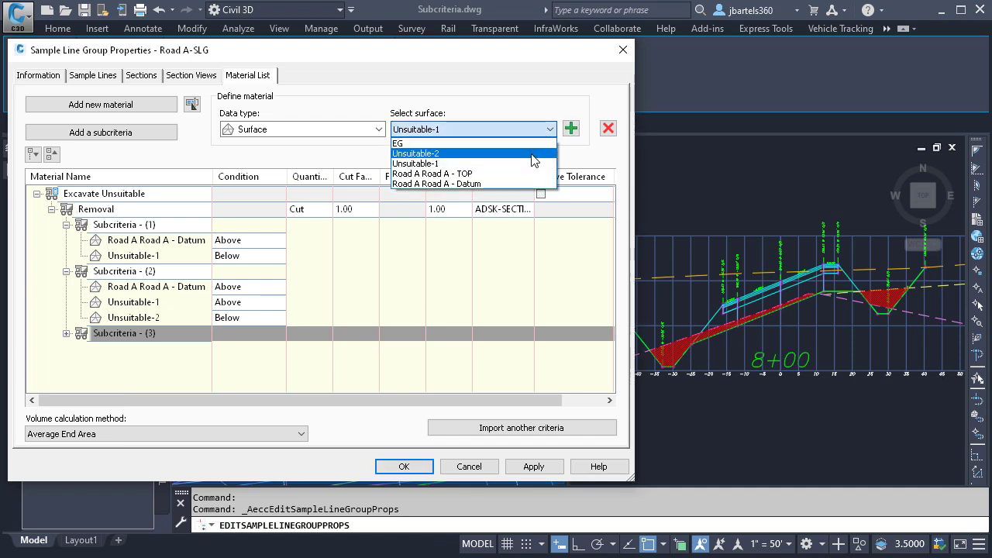
left_click(531, 153)
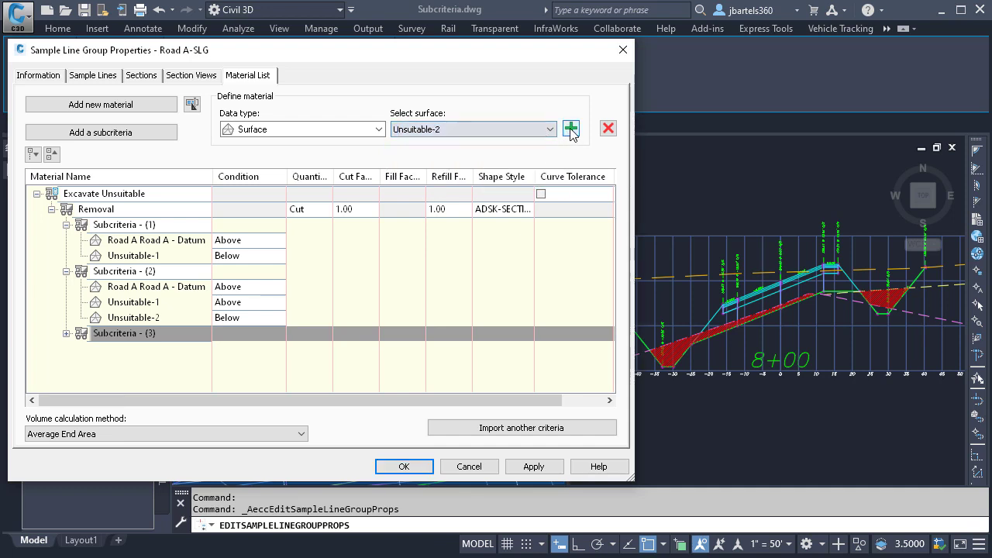
left_click(68, 334)
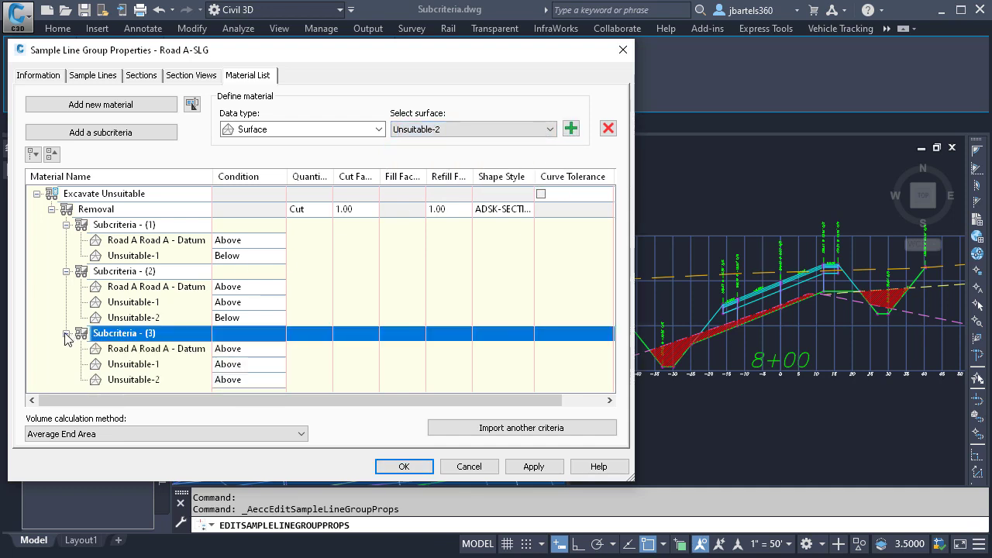
Set the Unsuitable-1 and Unsuitable-2 conditions in the third subcriteria to Below, then apply and accept the sample line group properties.
left_click(249, 364)
left_click(249, 366)
left_click(247, 392)
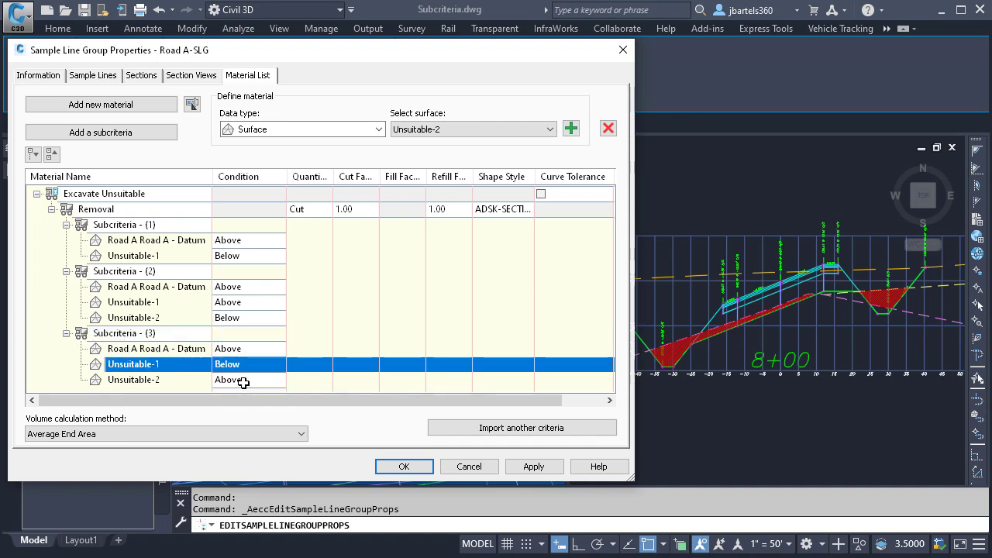
left_click(243, 380)
left_click(243, 380)
left_click(247, 408)
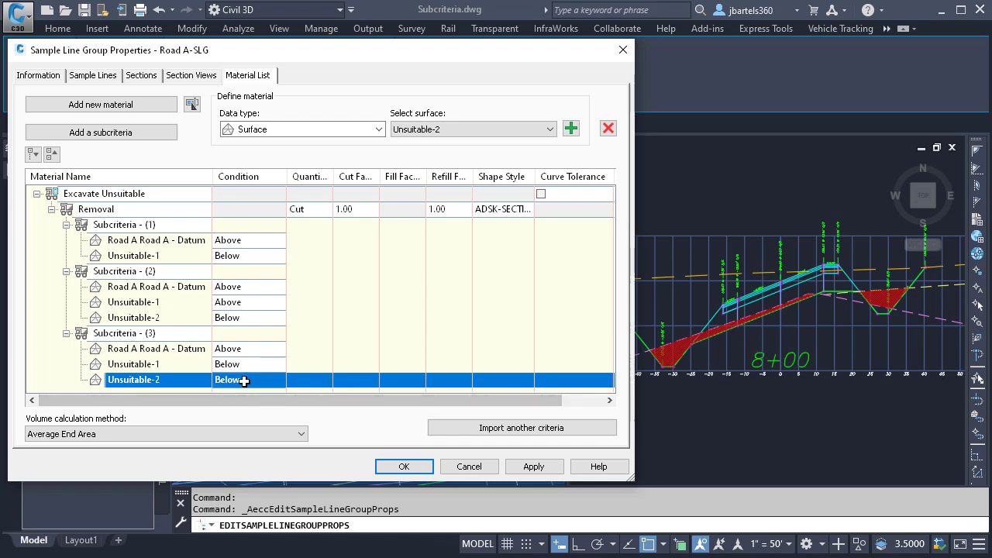
left_click(244, 380)
left_click(530, 468)
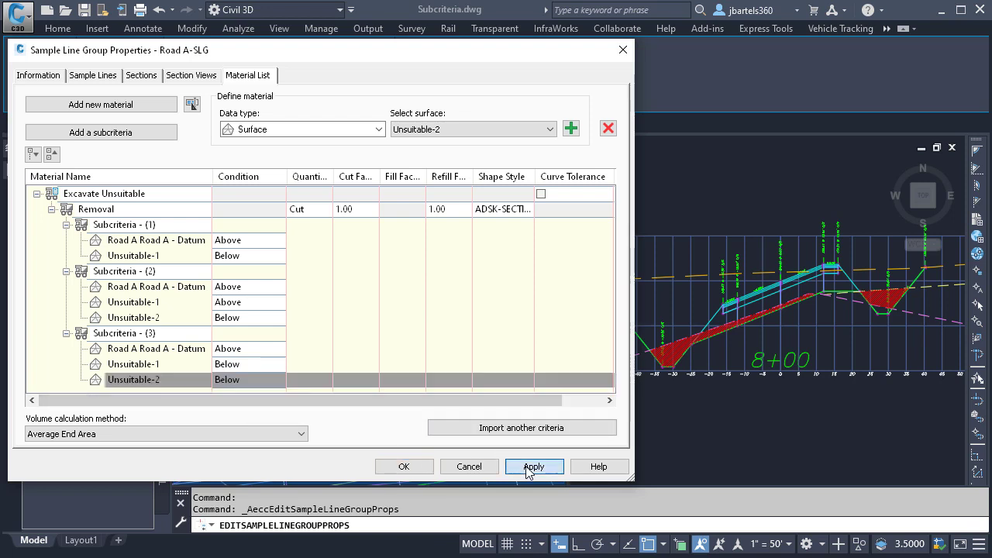
left_click(403, 467)
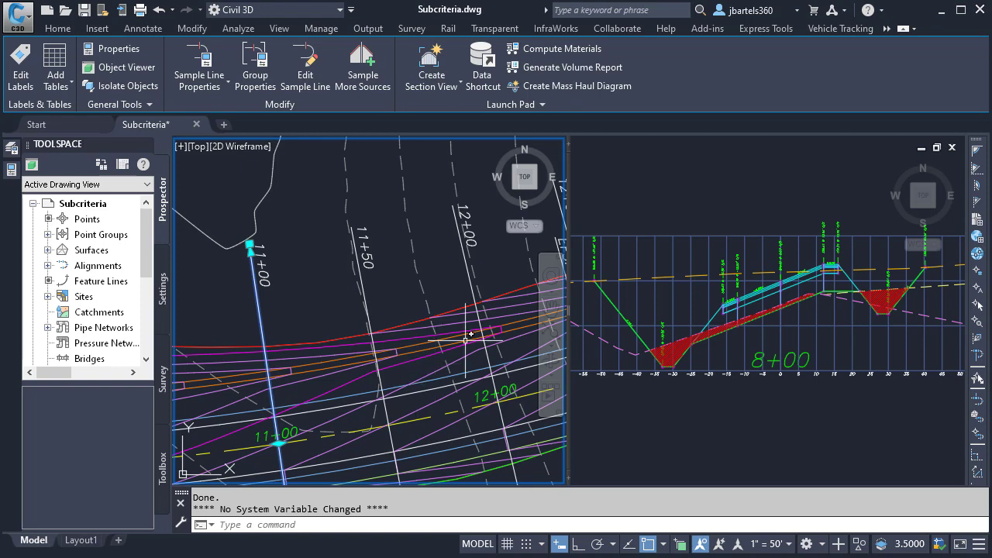
Examine the shaded removal areas in the section views at several stations, including 8+50, 1+50 and 1+00.
left_click(633, 210)
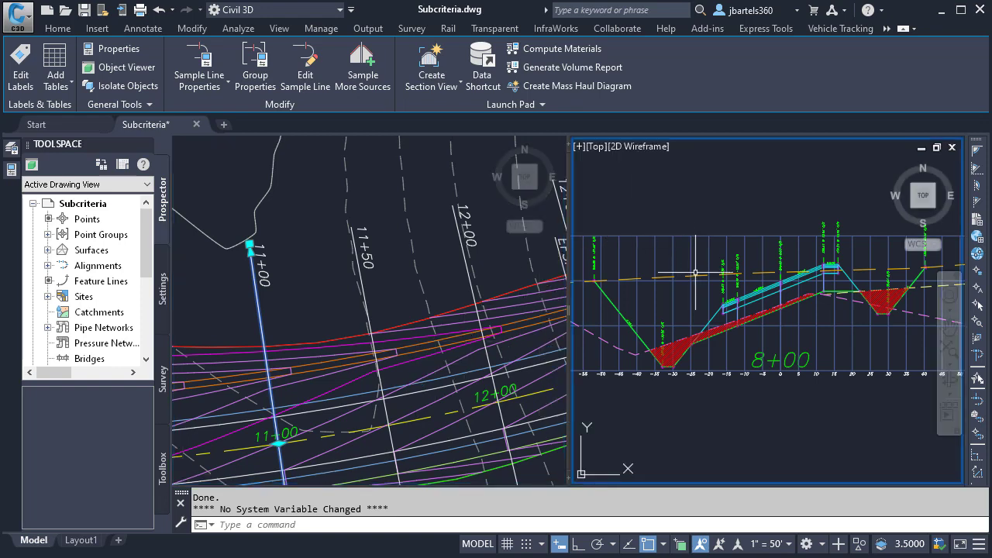
scroll(677, 239, "down", 4)
middle_click_drag(791, 286, 618, 300)
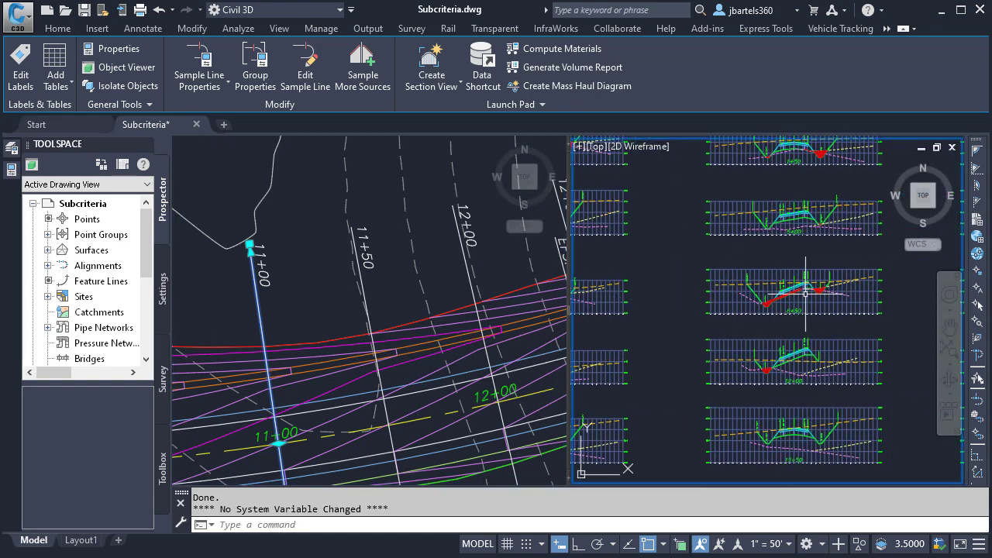
scroll(803, 295, "up", 4)
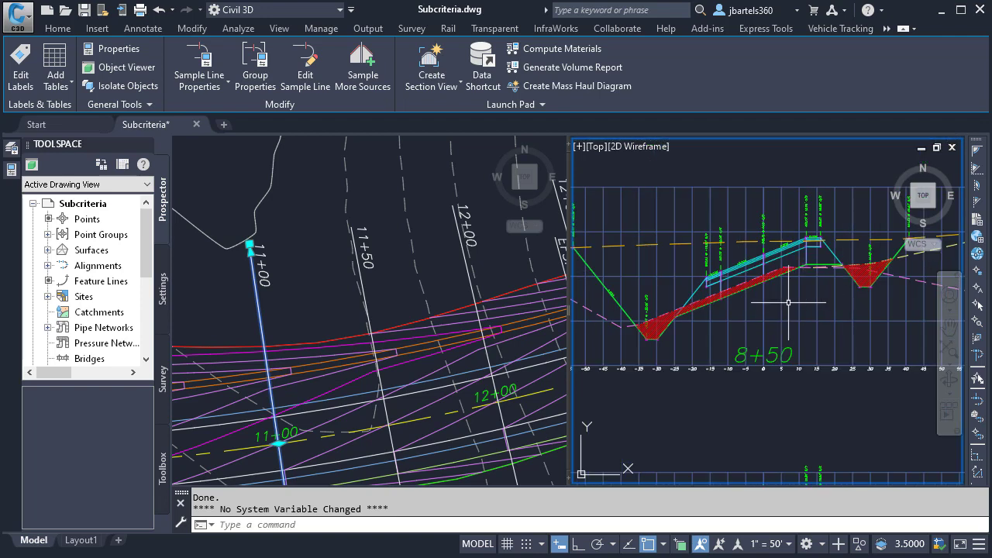
middle_click_drag(758, 233, 758, 475)
middle_click_drag(770, 271, 769, 426)
middle_click_drag(784, 213, 784, 361)
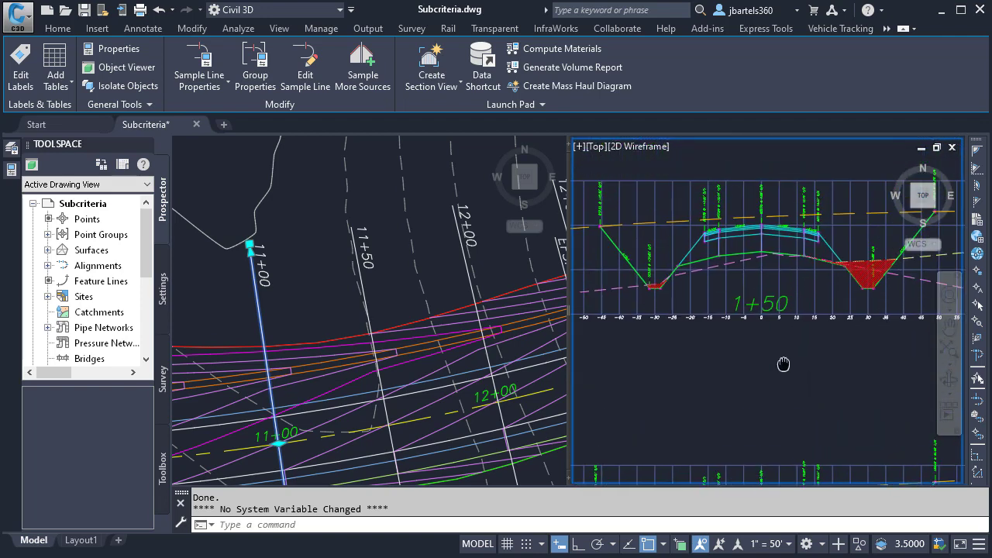
scroll(764, 328, "down", 4)
middle_click_drag(728, 328, 732, 300)
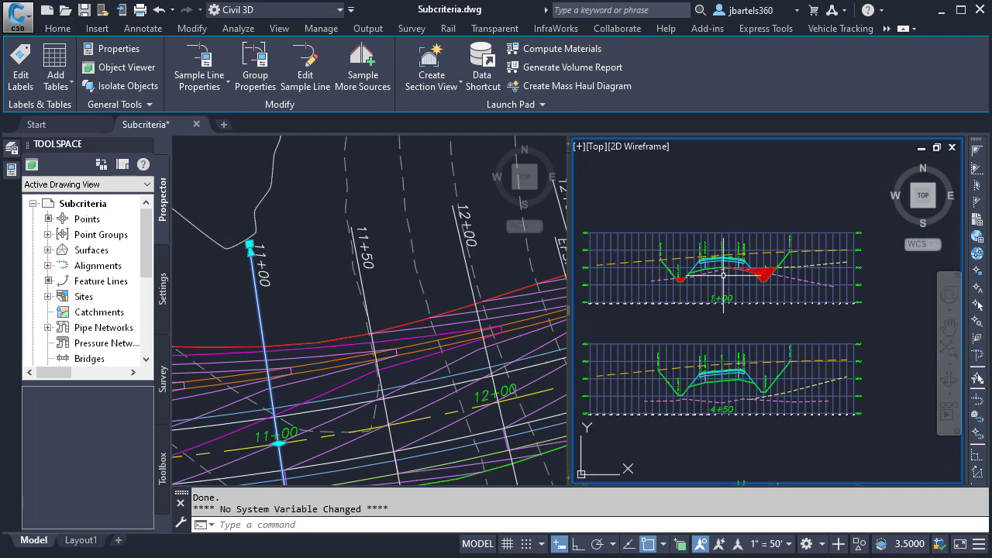
scroll(760, 300, "up", 5)
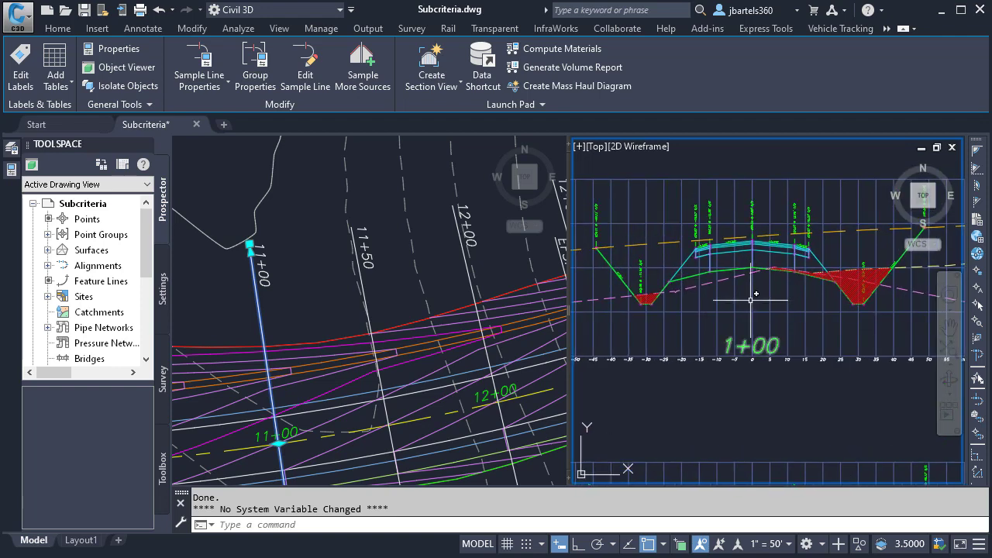
Generate a volume report of the Excavate Unsuitable material list with the Select Material.xsl style sheet, allowing its scripts to run.
left_click(319, 293)
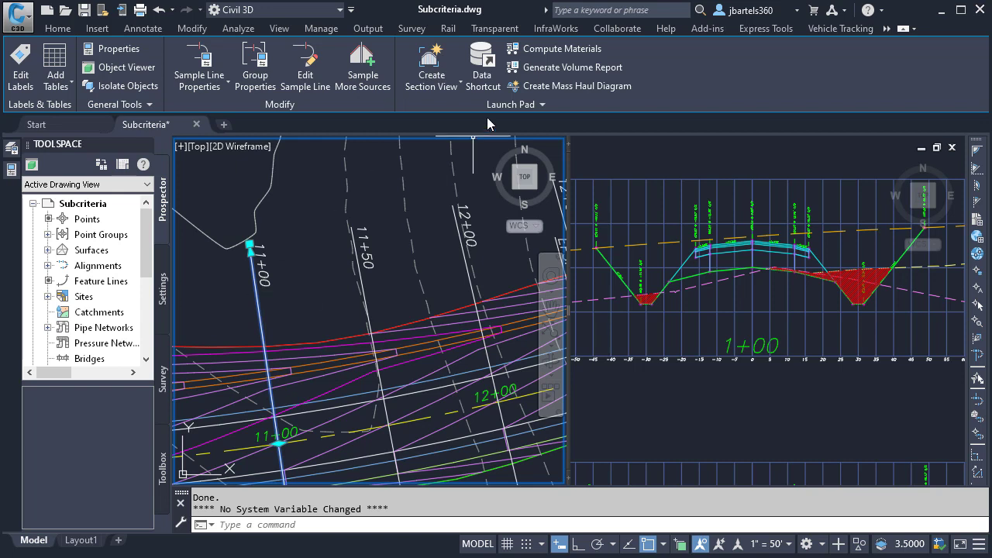
left_click(526, 68)
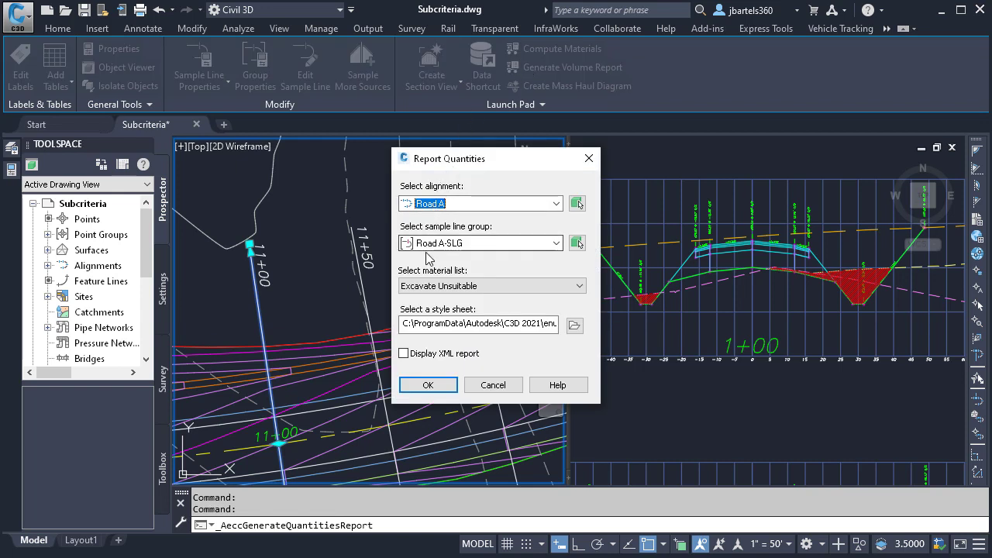
left_click(574, 324)
left_click(184, 211)
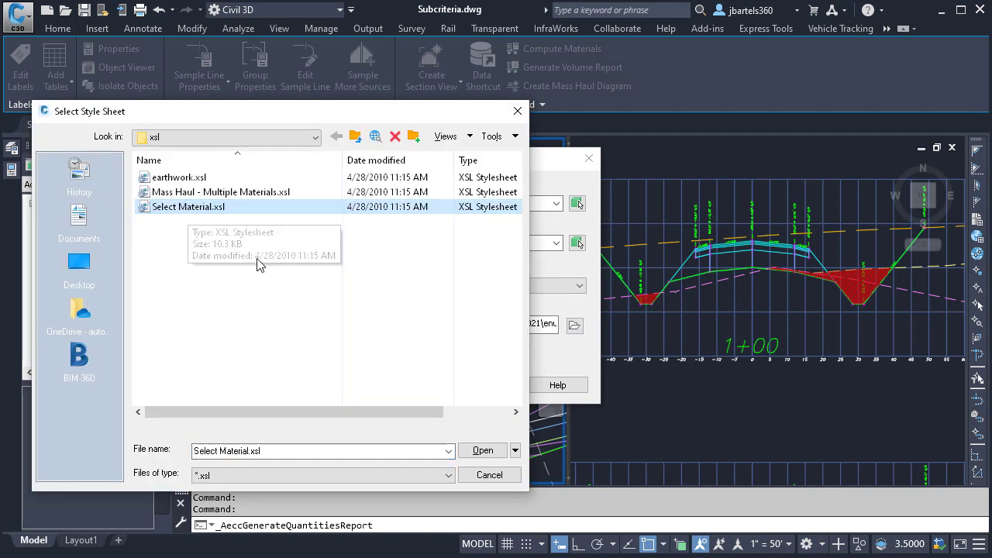
left_click(480, 450)
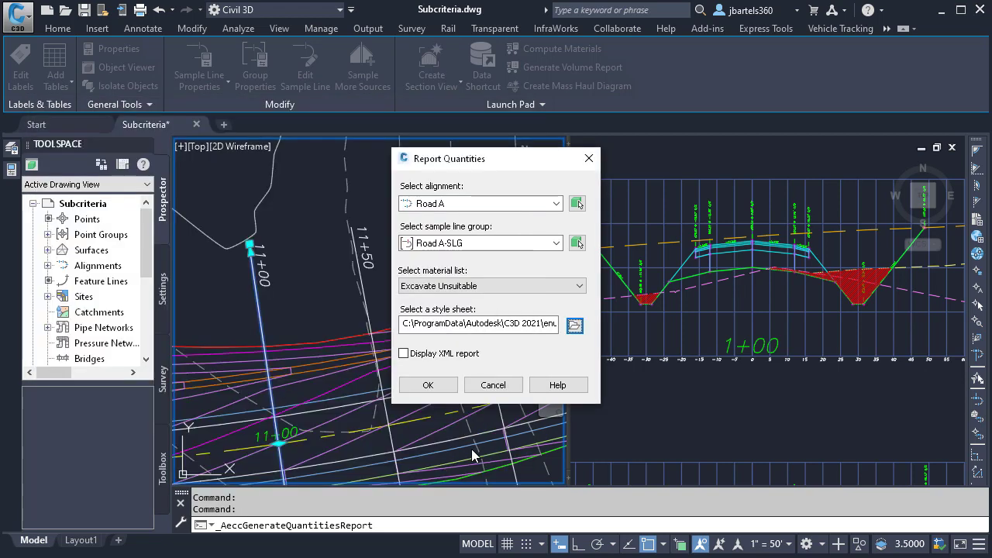
left_click(429, 386)
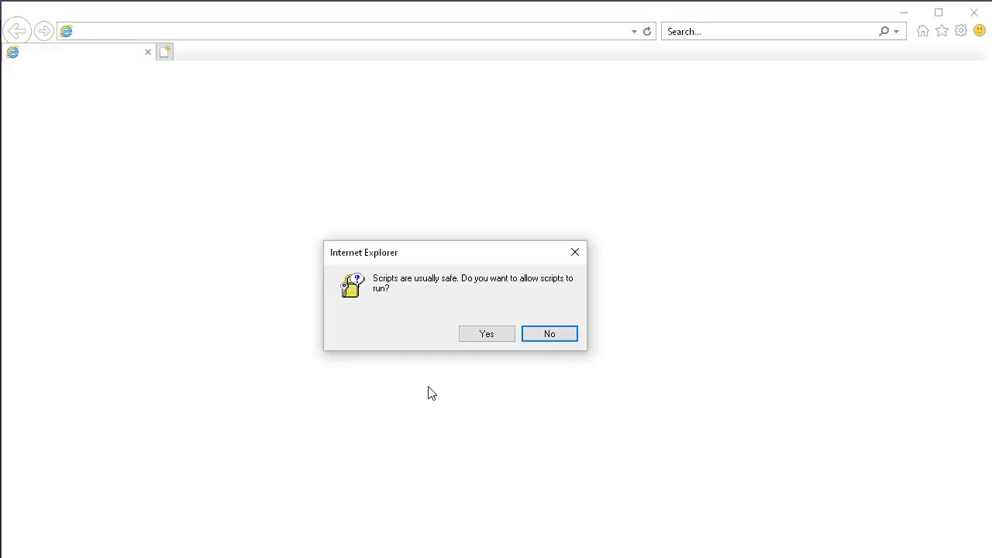
left_click(485, 335)
left_click(486, 336)
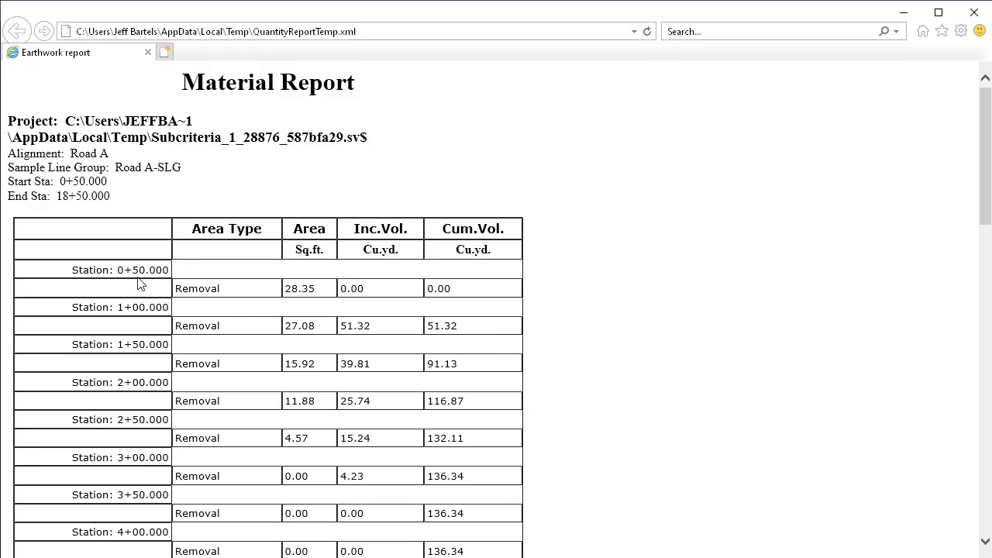
Review the Removal areas and volumes through the last station of the material report and close it.
scroll(139, 283, "down", 5)
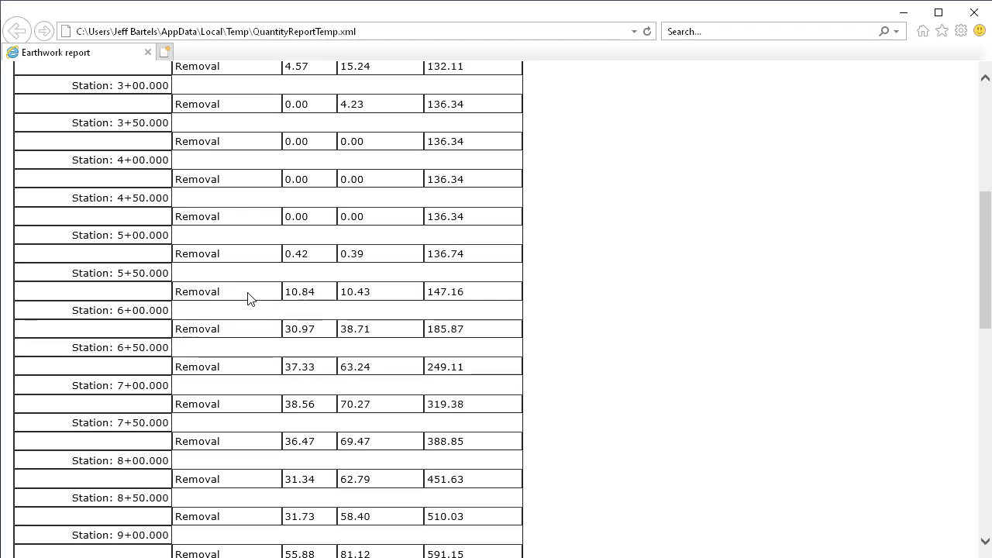
scroll(248, 299, "down", 10)
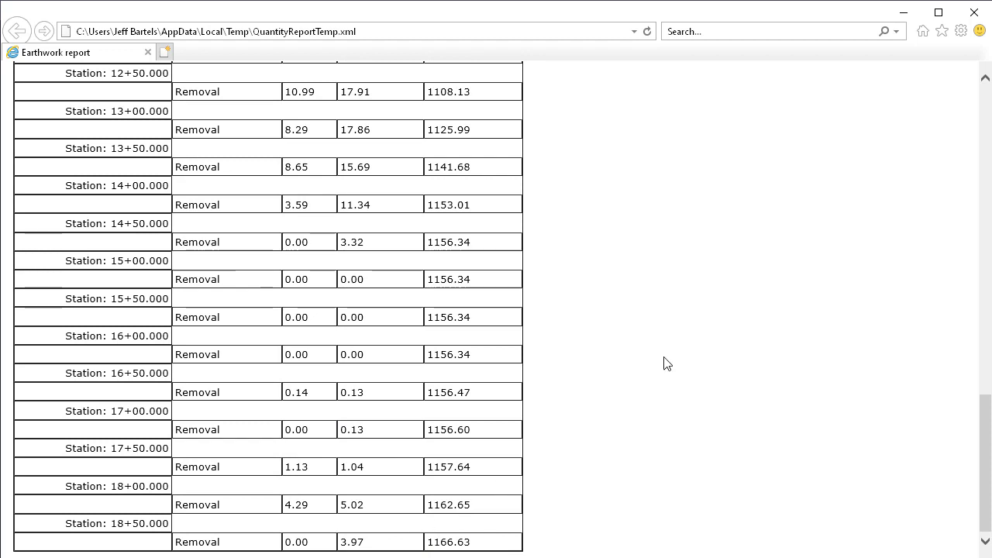
left_click(974, 13)
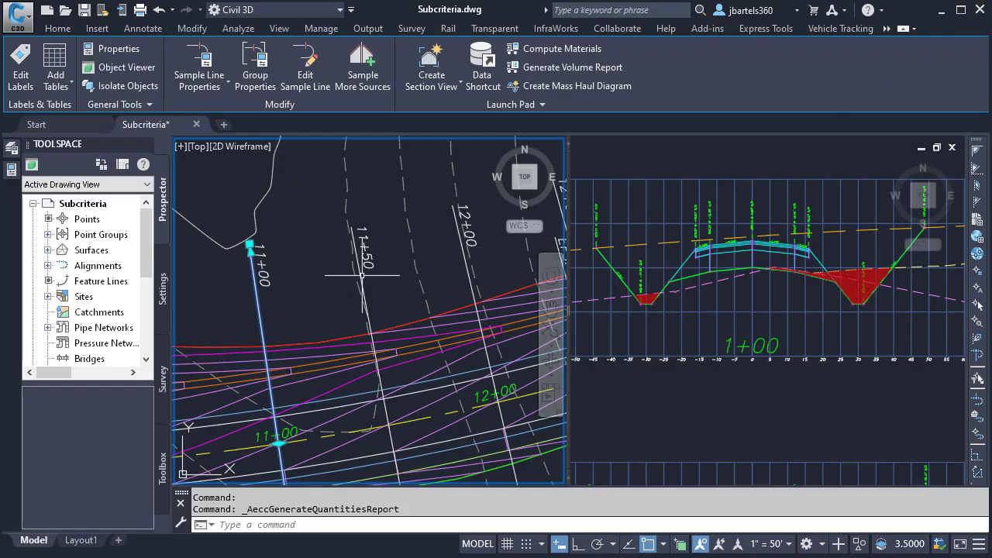
Change the model space viewport configuration to a single viewport.
left_click(181, 147)
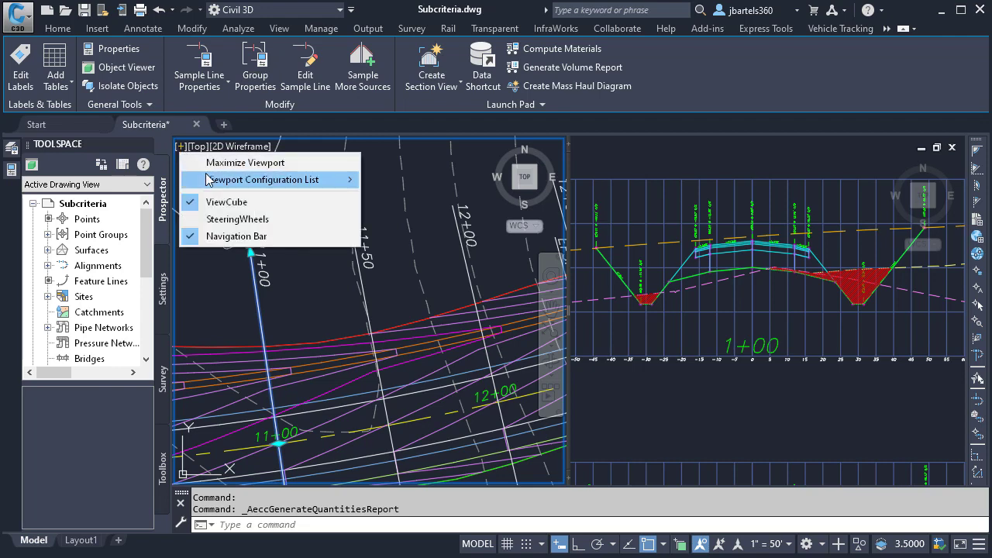
mouse_move(209, 180)
left_click(397, 205)
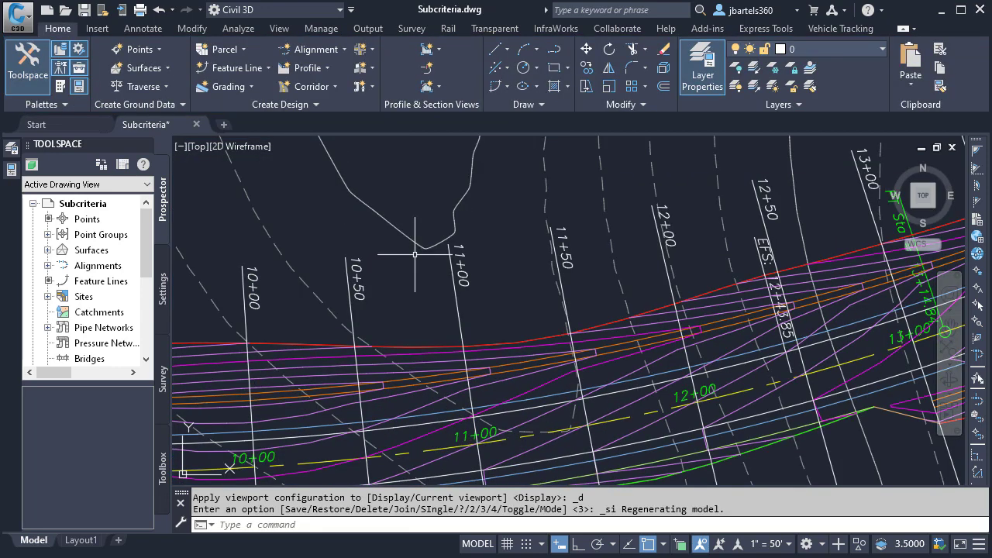
Search the help for "subcriteria" and open the topic About Calculating Volumes for Overlapping Materials or Overhangs.
left_click(558, 10)
type("si")
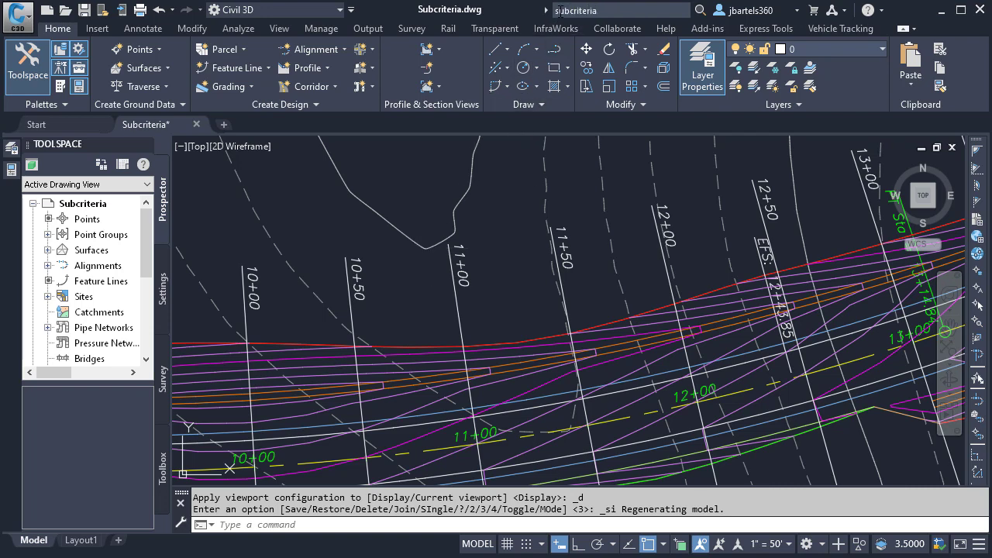
key("Return")
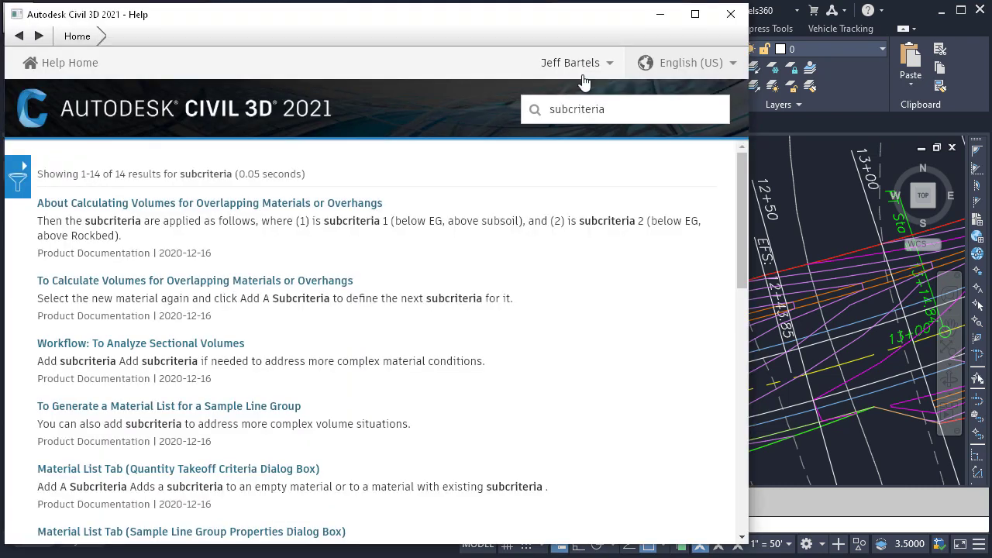
left_click(373, 206)
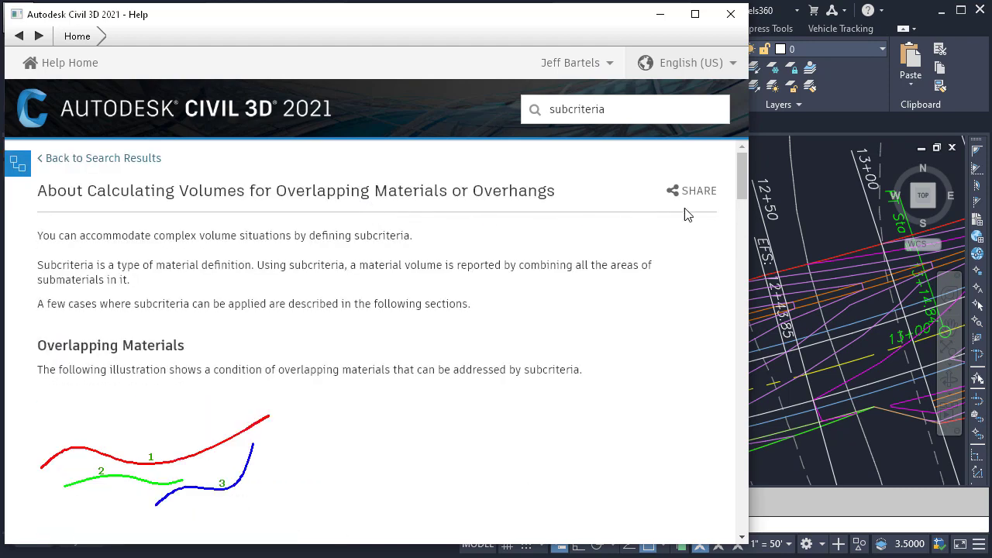
Read the help topic down to the Intersecting Materials section, then close the help and clear any active command.
left_click_drag(743, 182, 742, 353)
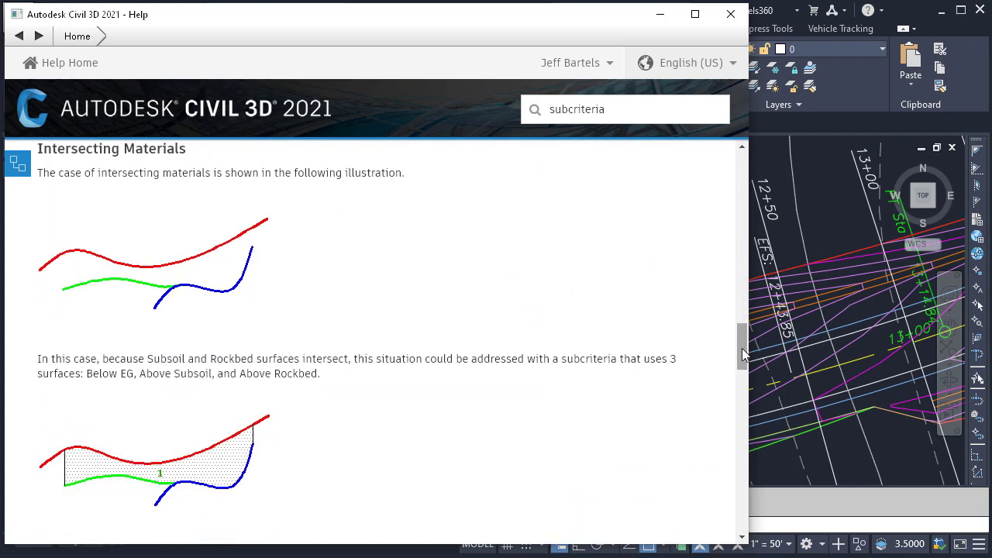
left_click(731, 17)
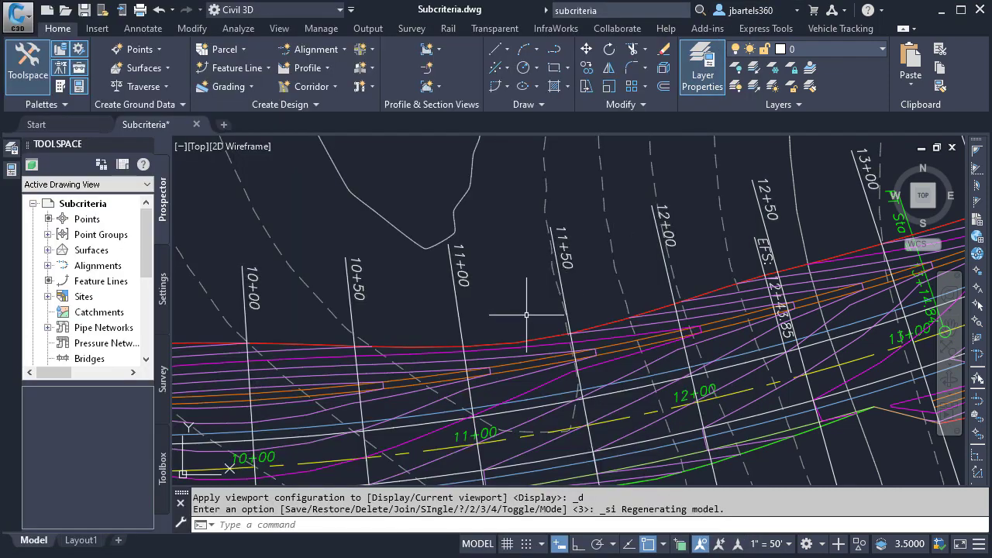
key("Escape")
key("Escape")
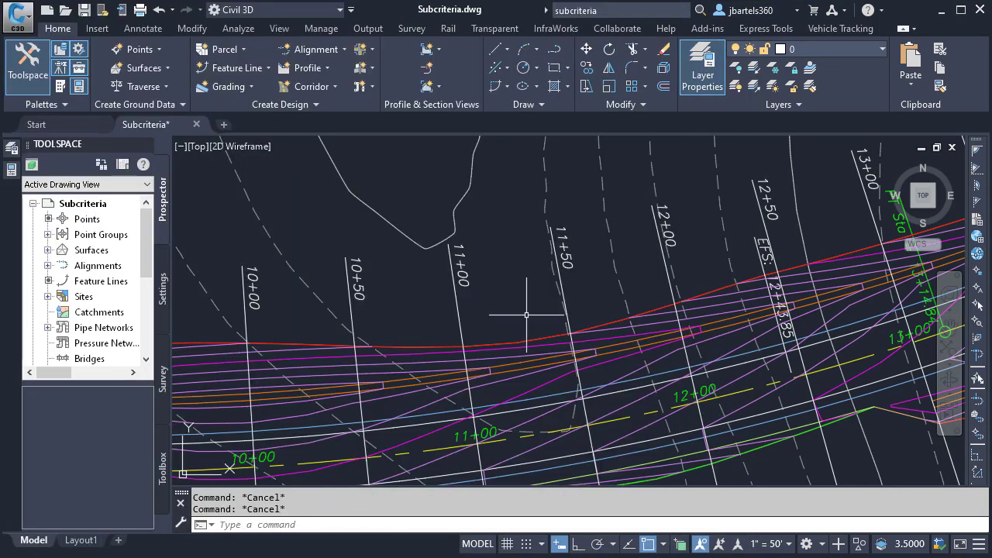